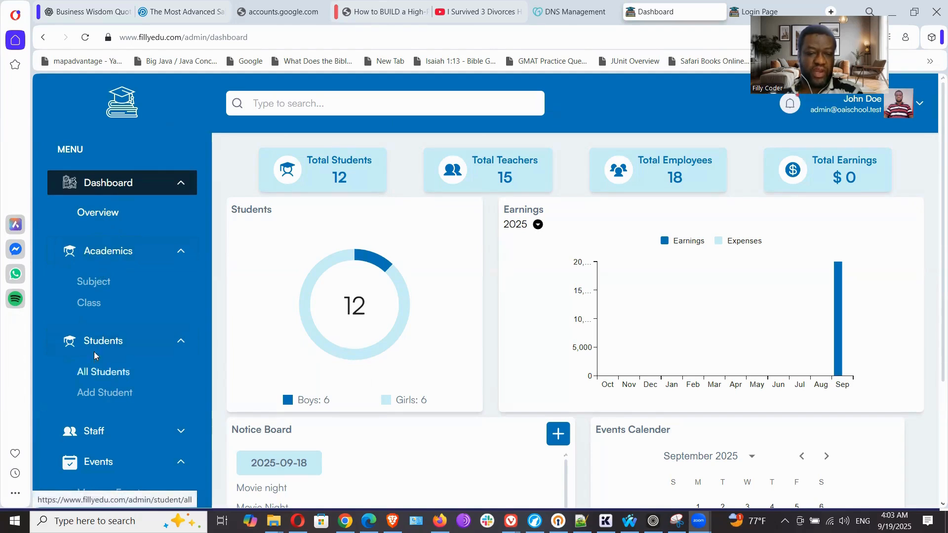
Open the list of academic subjects, rename the subject Microeconomics as Macroeconomics and save the change
click(95, 282)
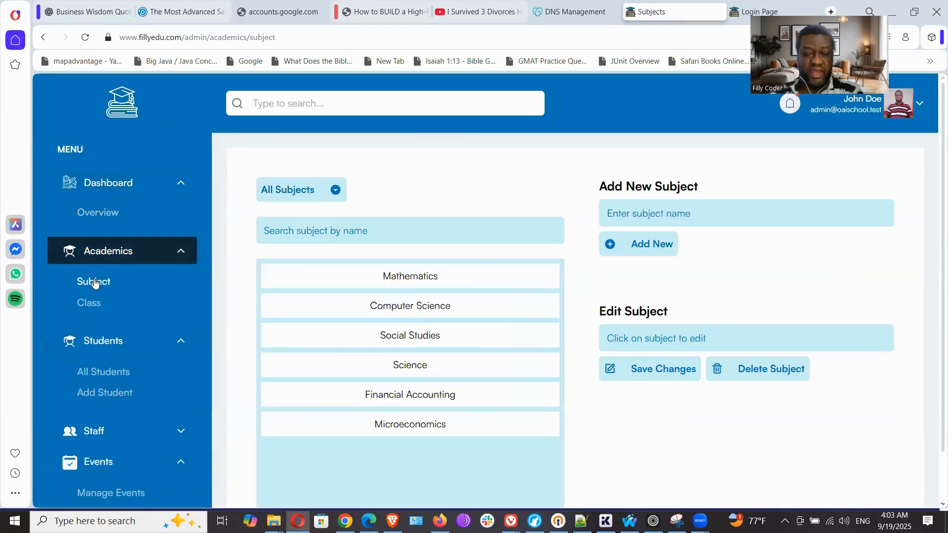
click(431, 425)
click(613, 340)
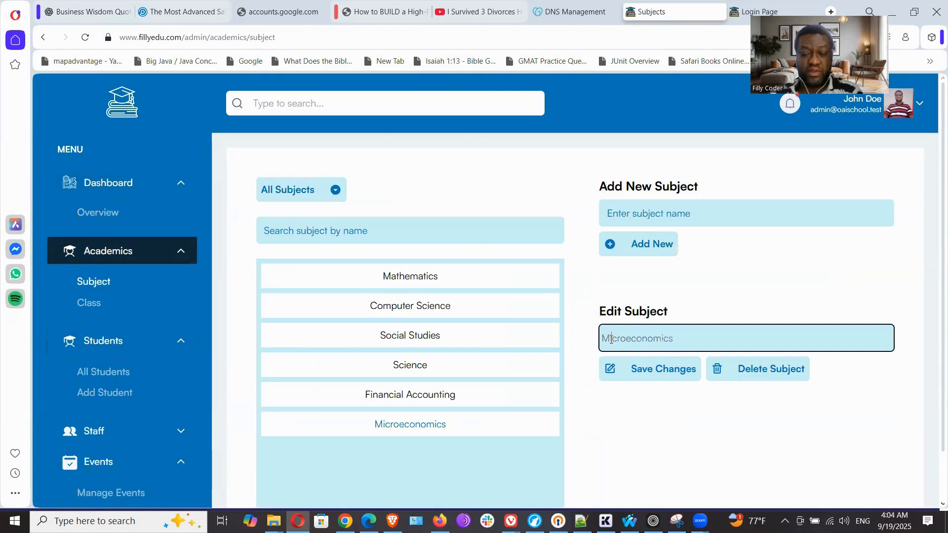
text(a)
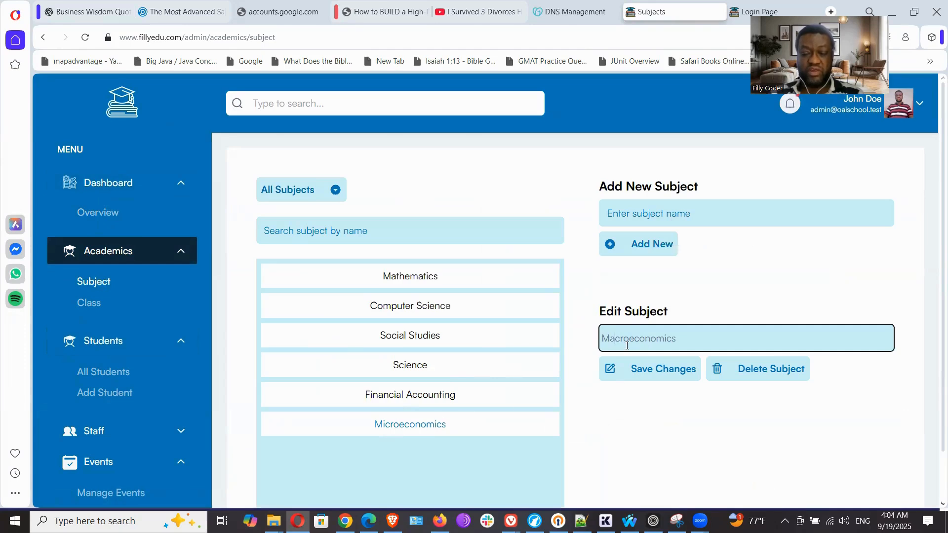
click(642, 371)
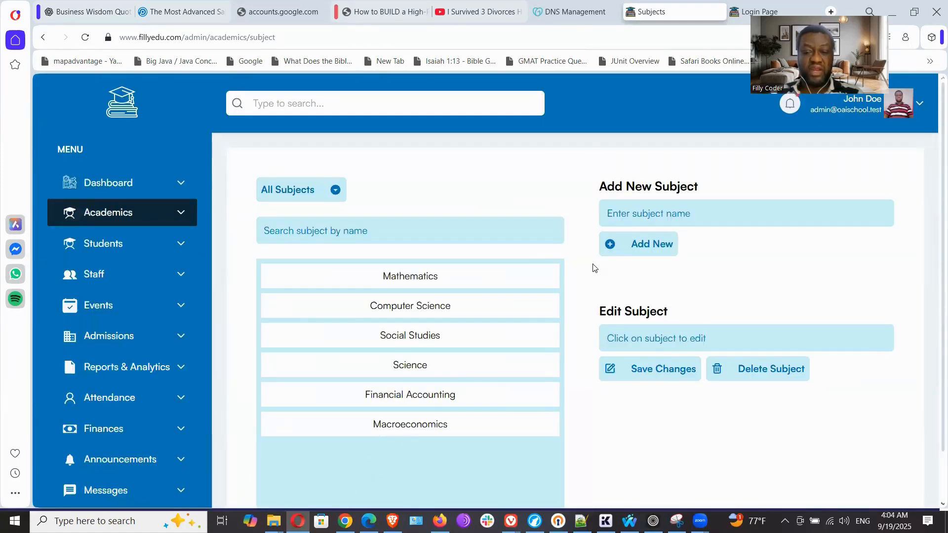
Add a new subject named French and delete it from the subject list
click(640, 212)
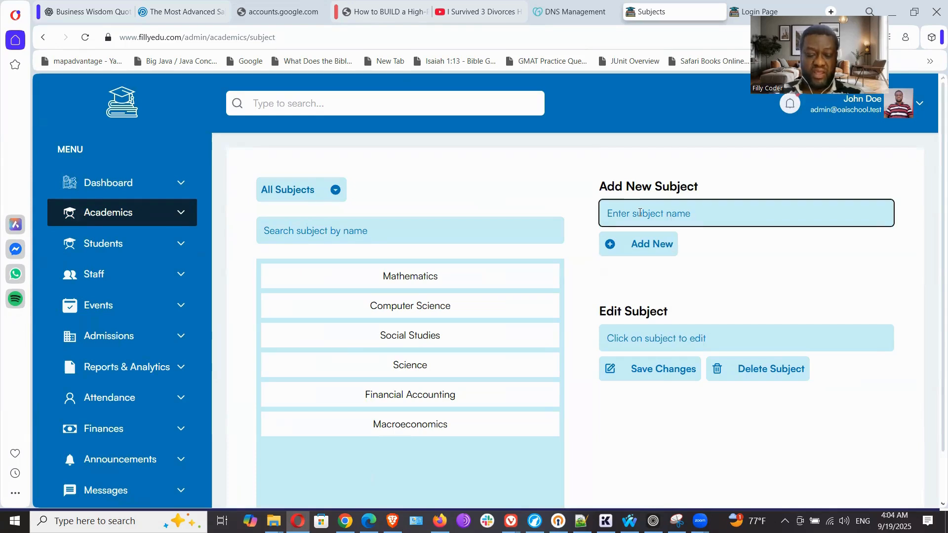
text(French)
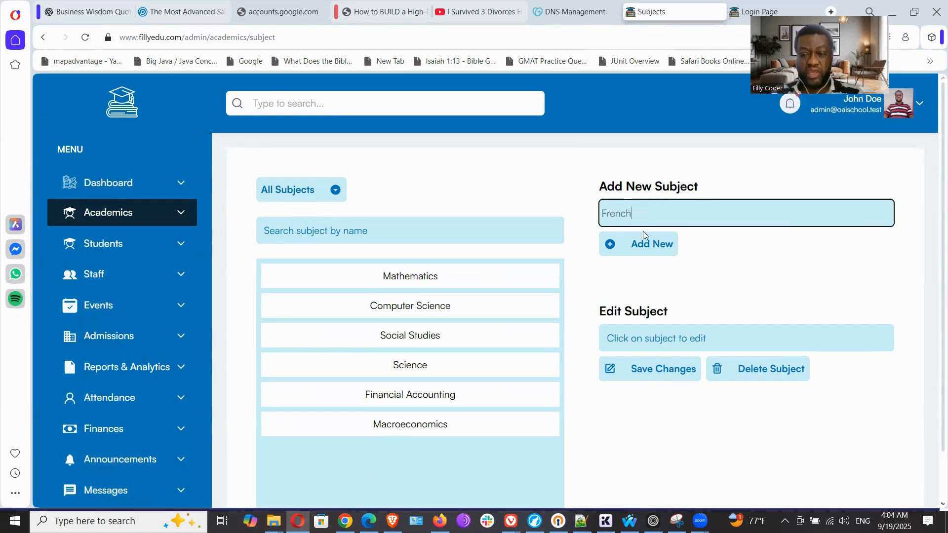
click(649, 252)
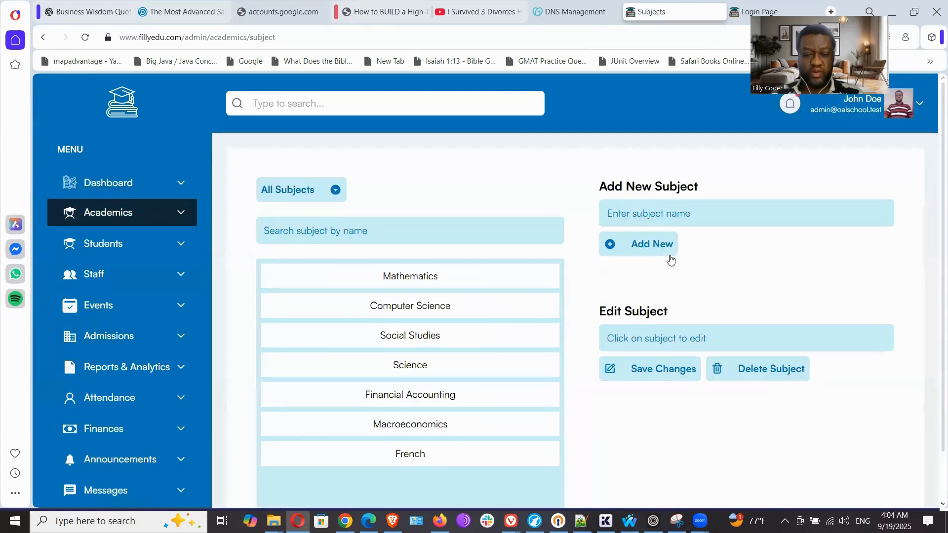
click(443, 453)
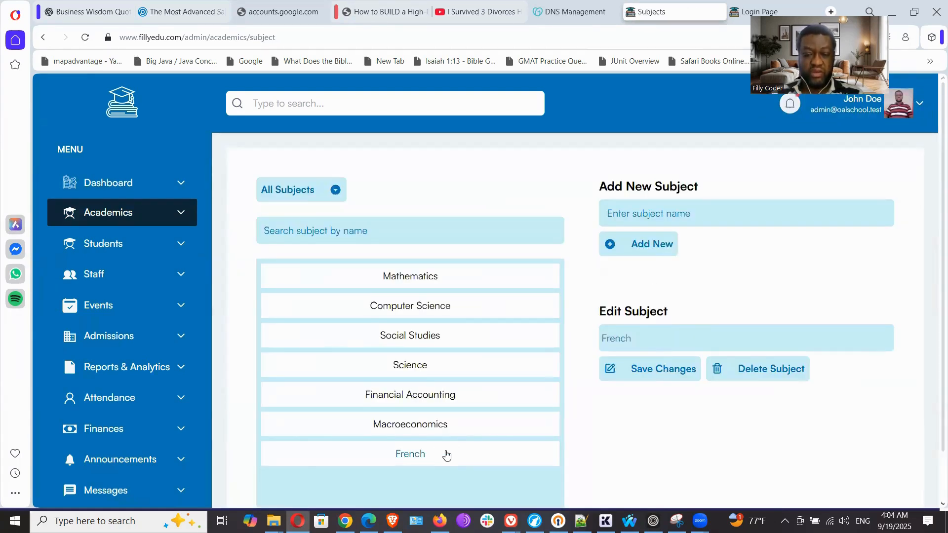
click(785, 372)
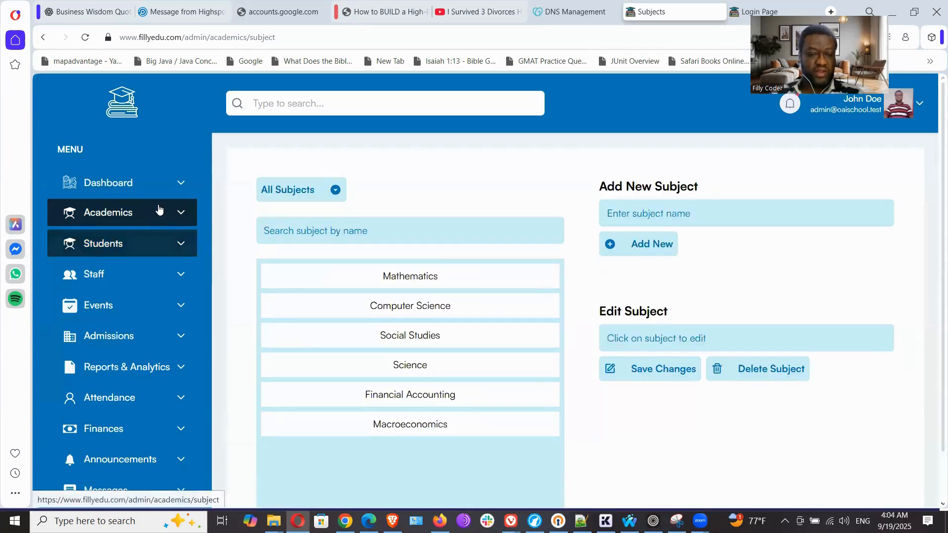
Open the academic class list and add a new class named 10th Grade
click(175, 212)
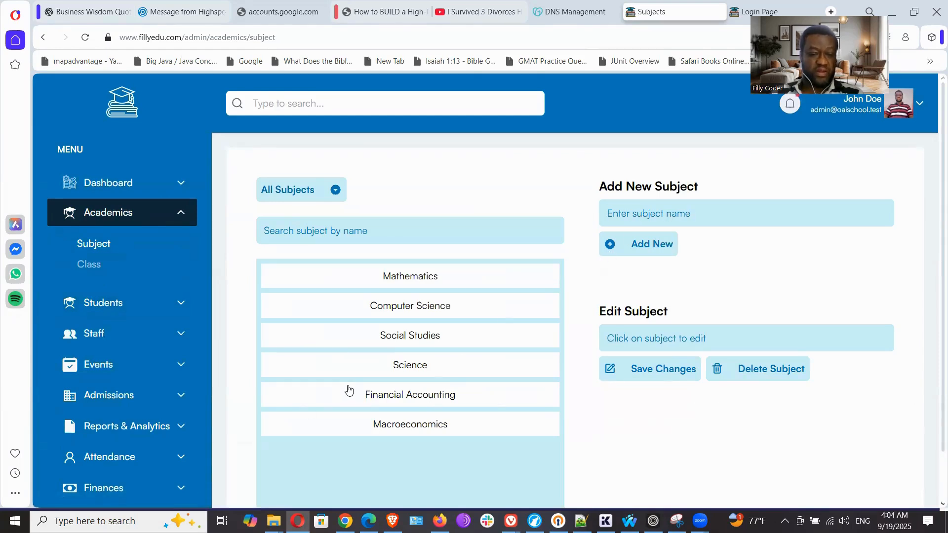
click(87, 264)
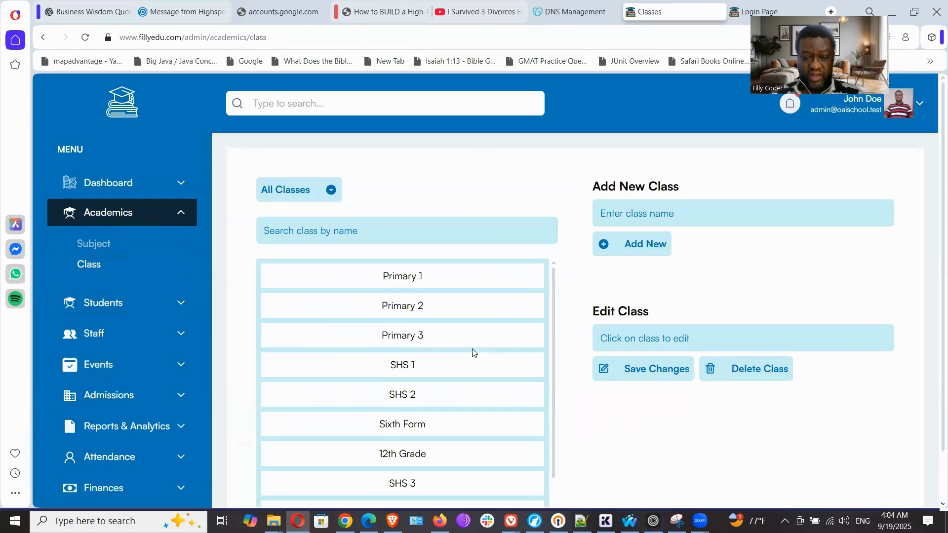
scroll(472, 353, down, 1)
scroll(472, 353, up, 1)
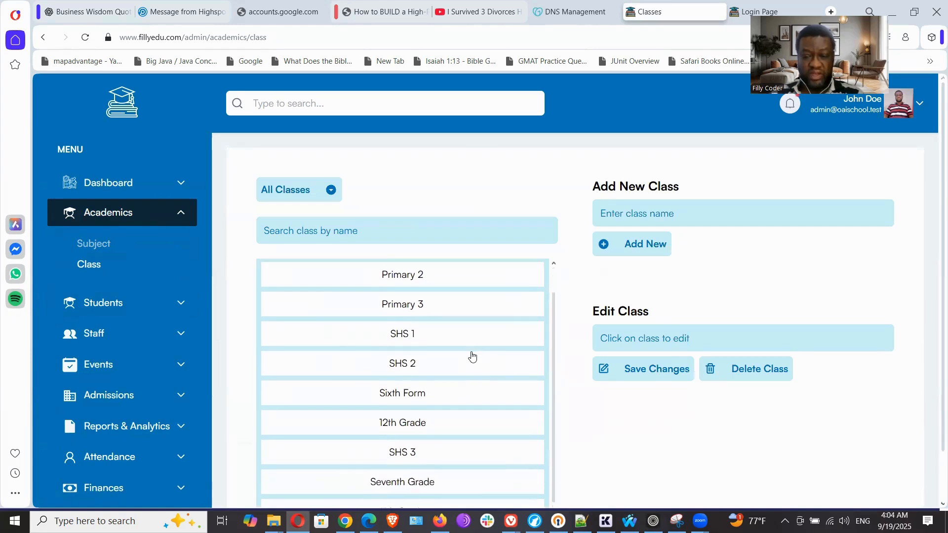
click(669, 211)
text(1)
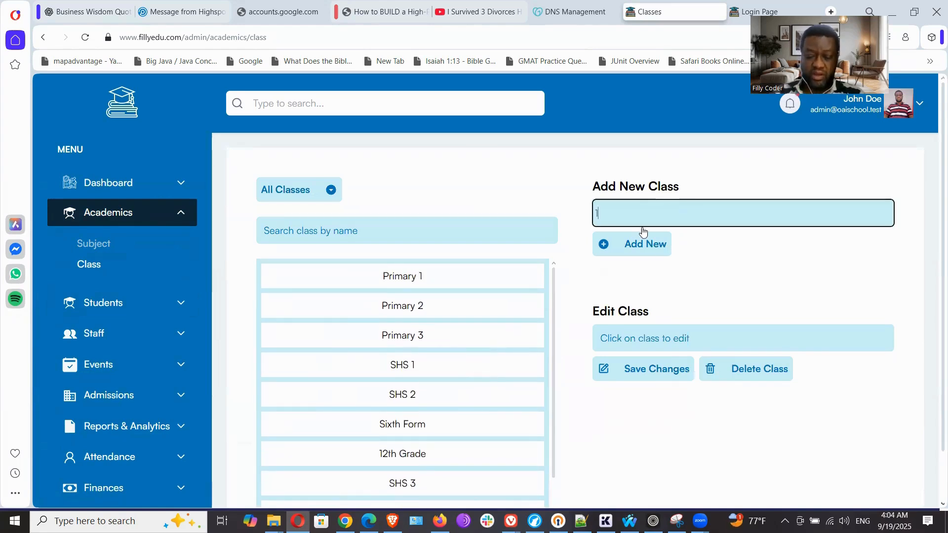
text(0th Grade)
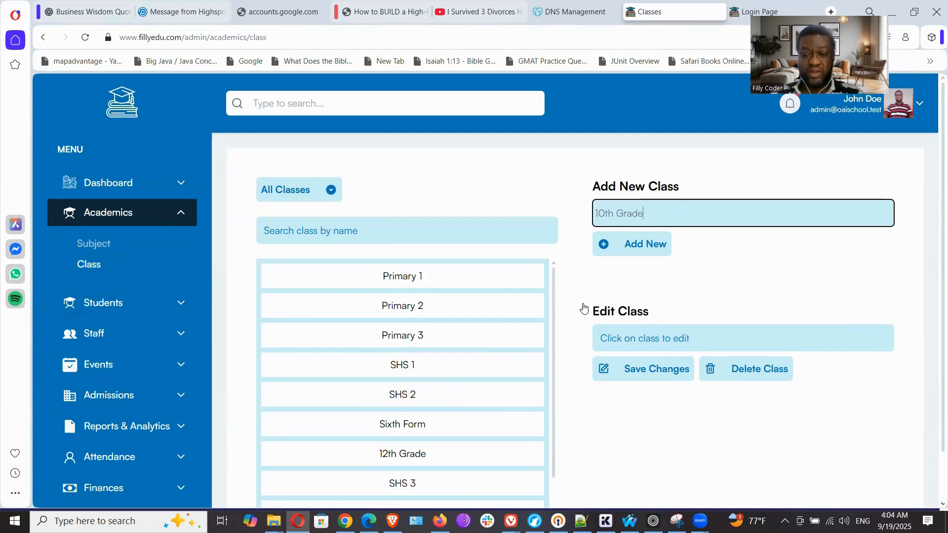
click(643, 249)
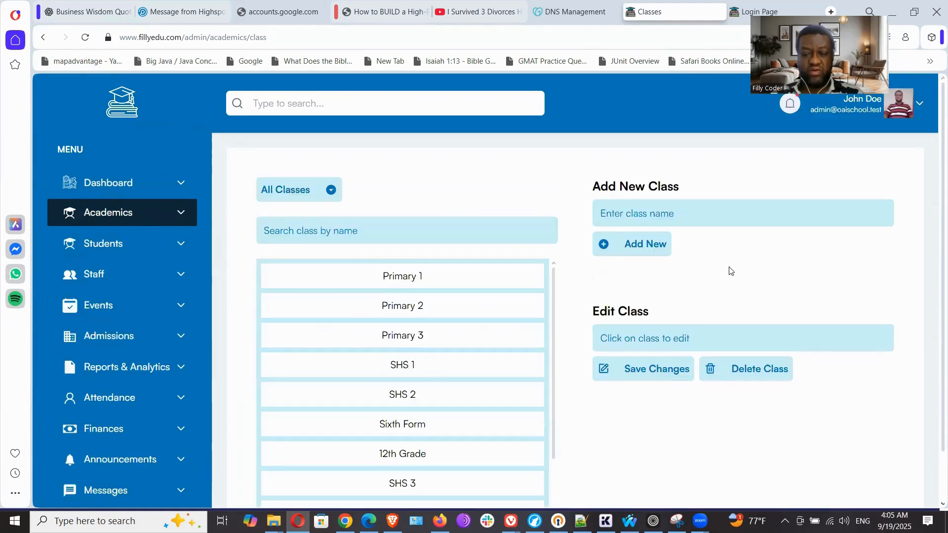
Rename the Sixth Form class as Form 4 and save the change
scroll(650, 408, down, 1)
scroll(488, 420, down, 3)
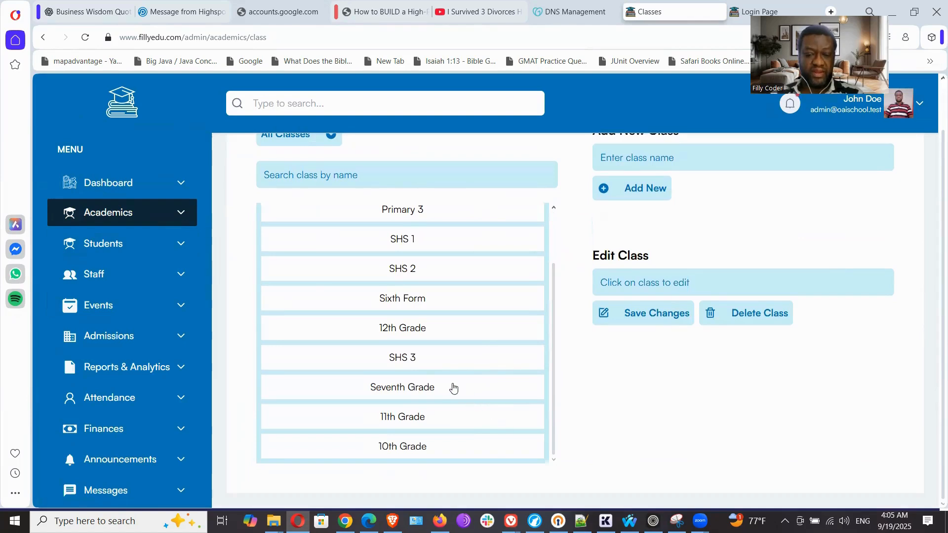
click(450, 297)
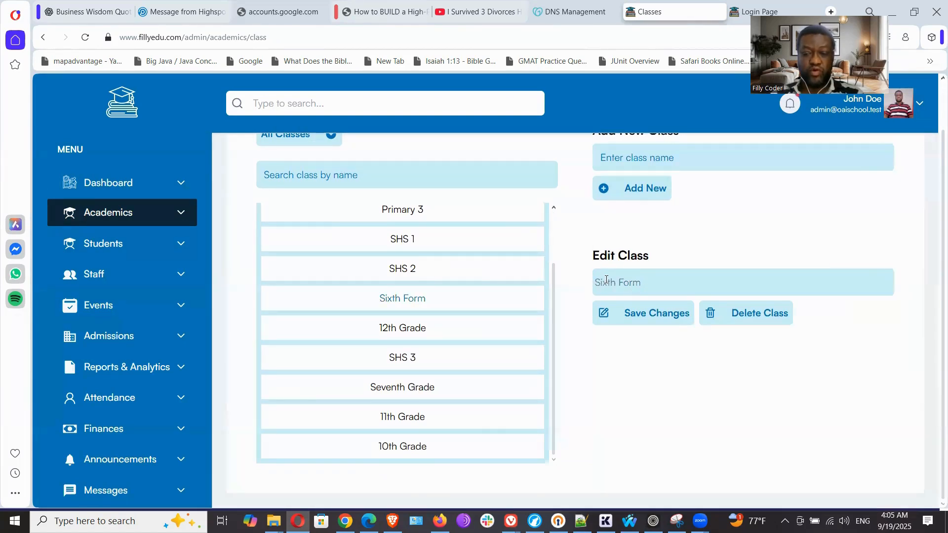
drag(657, 281, 583, 290)
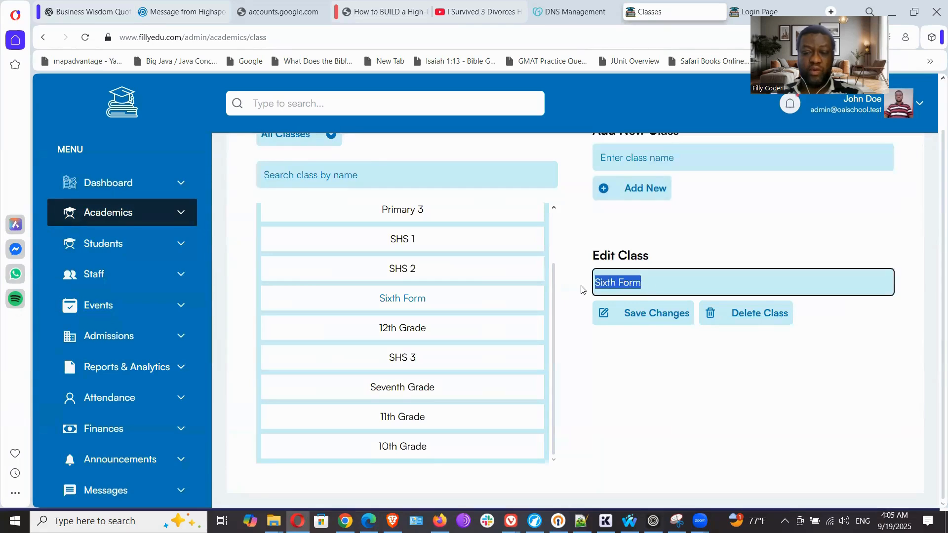
text(Form 4)
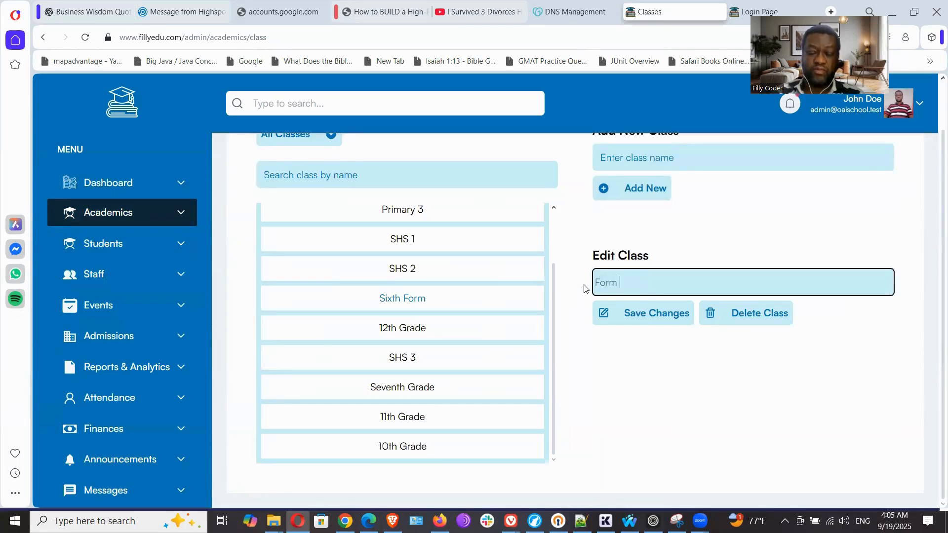
click(647, 321)
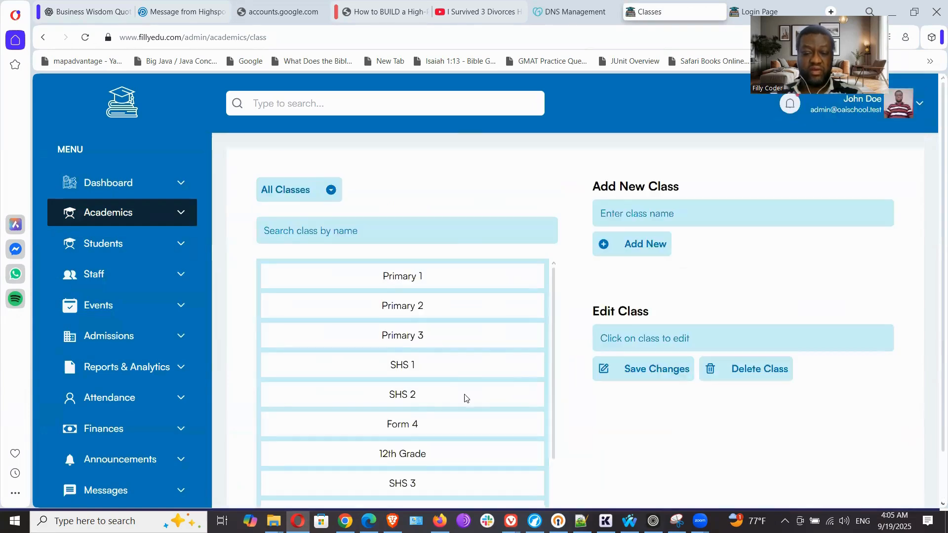
Delete the Form 4 class from the class list and check the remaining classes
scroll(449, 388, down, 2)
click(454, 354)
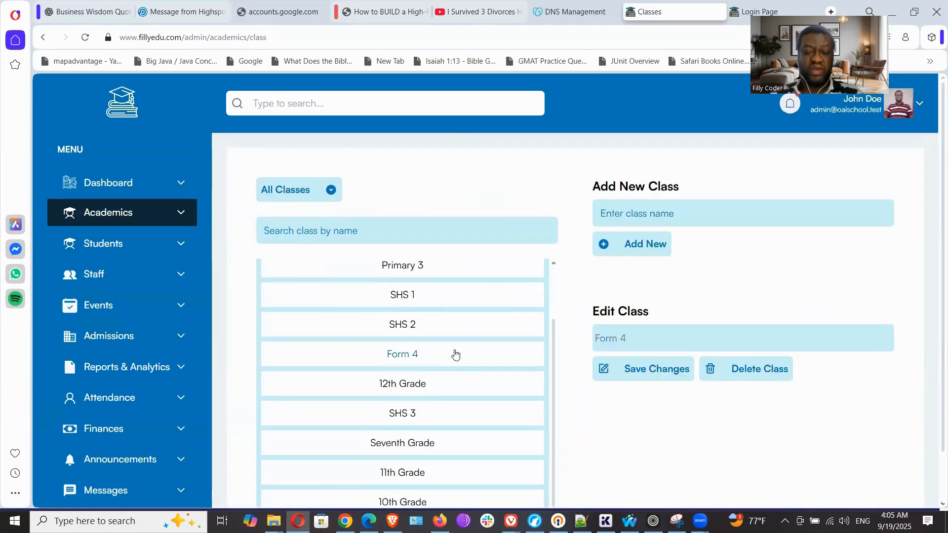
click(775, 366)
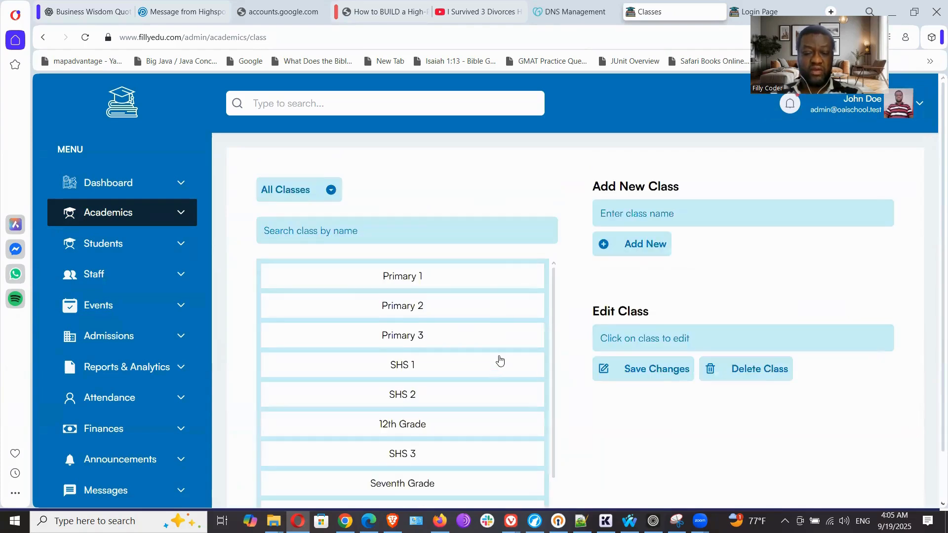
scroll(500, 361, down, 1)
scroll(715, 444, down, 2)
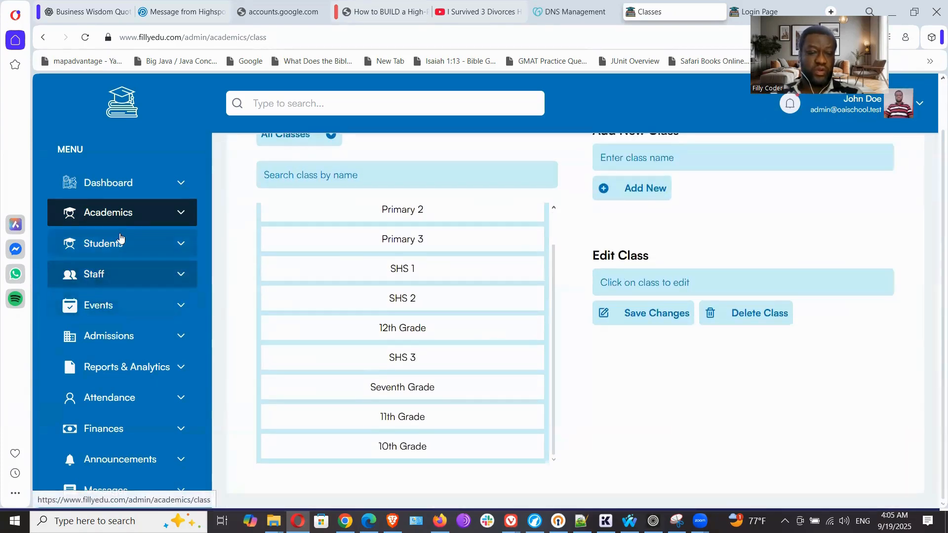
View the second student's record and its edit form in the full student list, and discard the edit
click(178, 247)
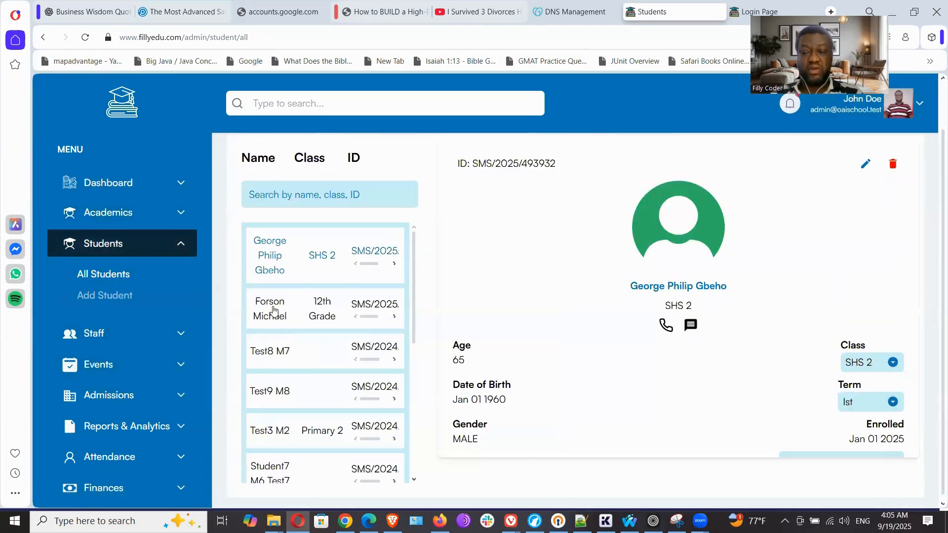
click(265, 318)
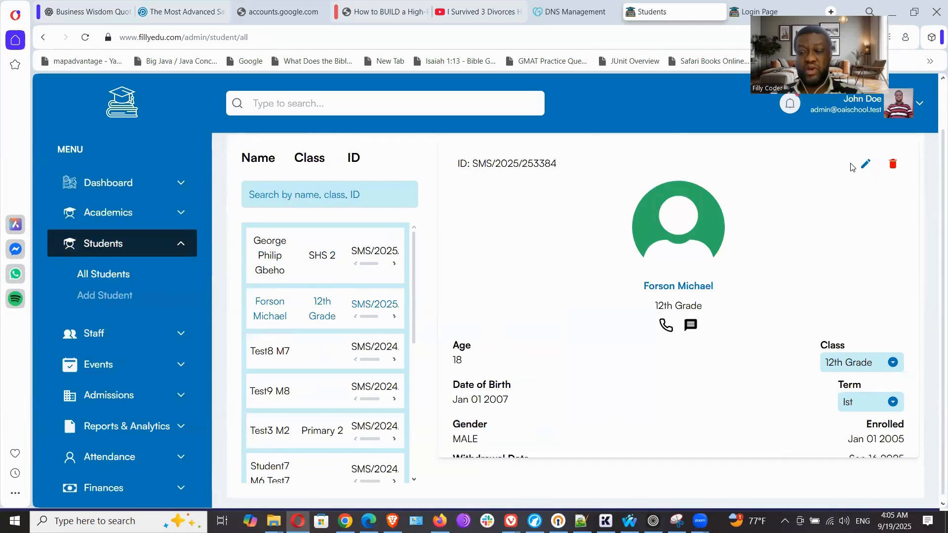
click(865, 164)
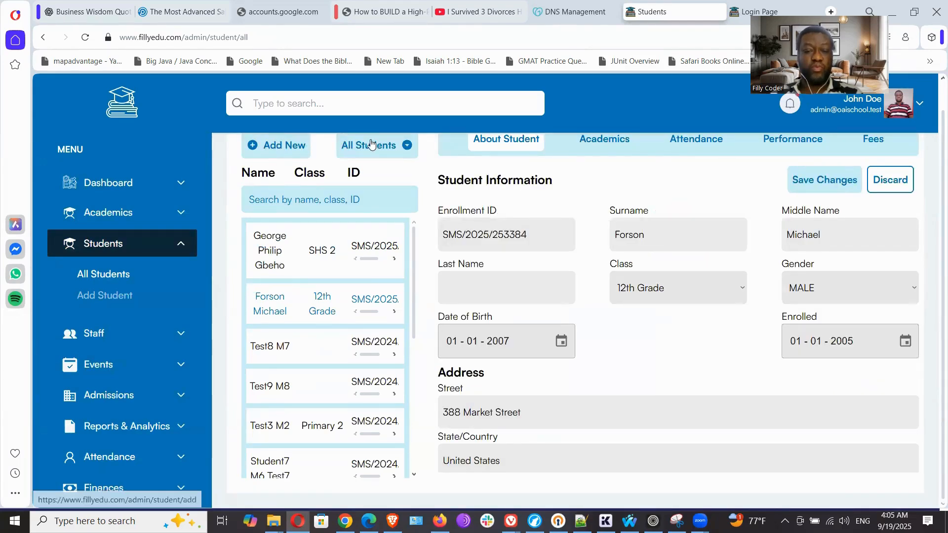
click(274, 250)
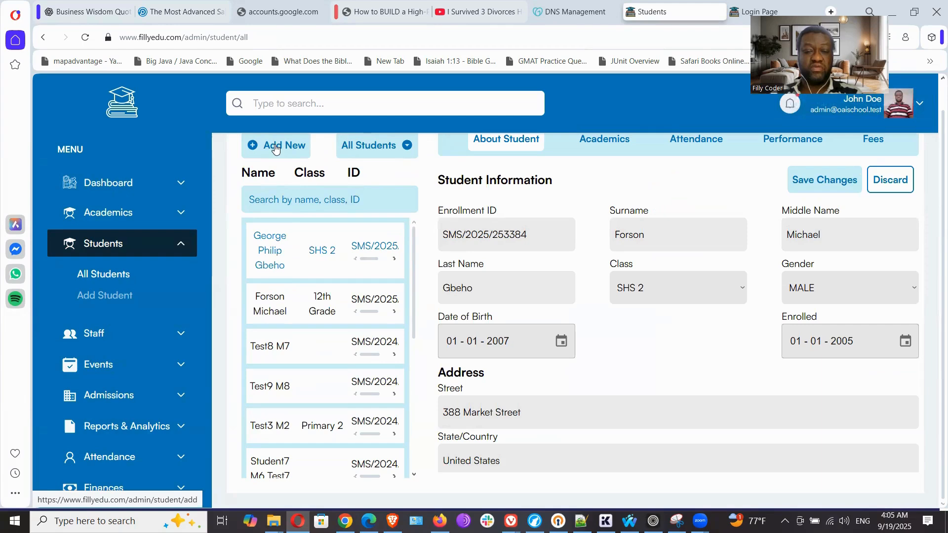
click(895, 190)
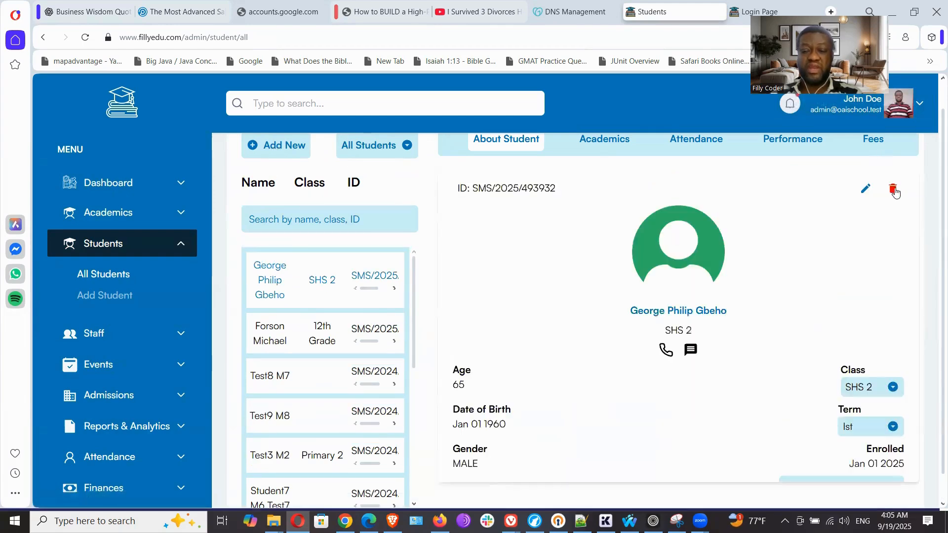
Start a new student record and enter the student's surname, first name and middle name
click(272, 145)
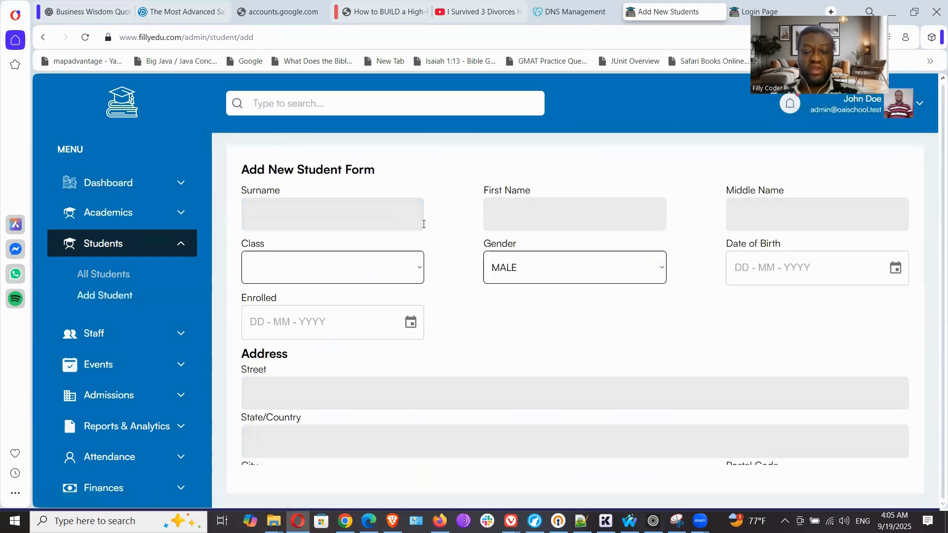
click(349, 213)
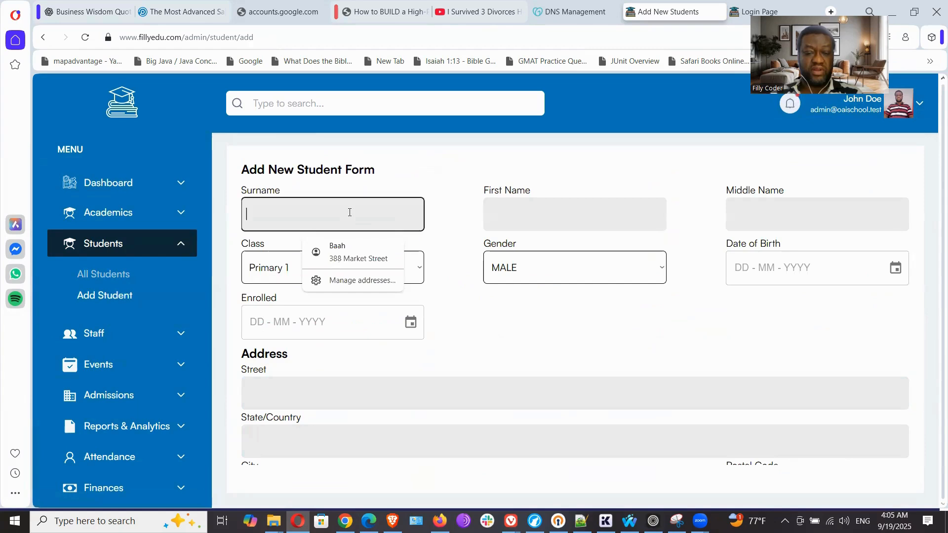
text(Lemuel)
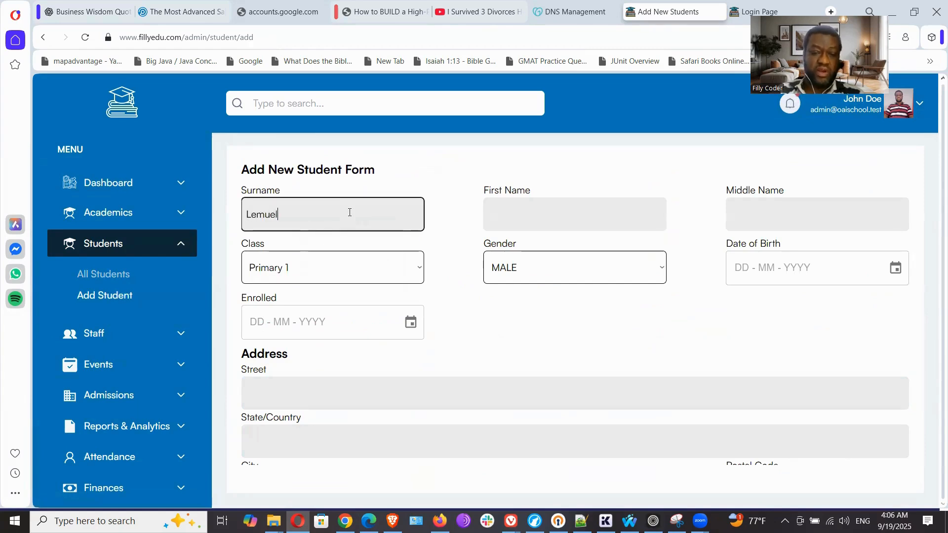
key(Tab)
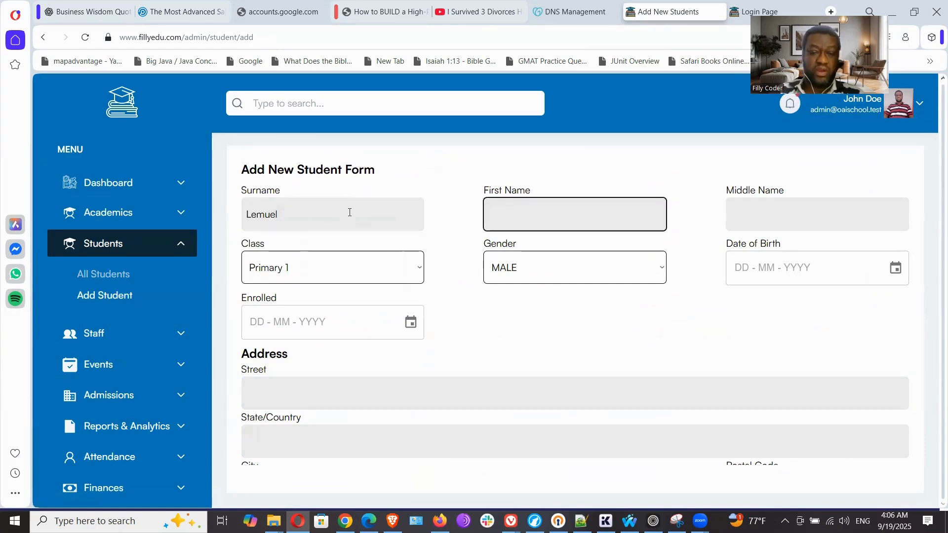
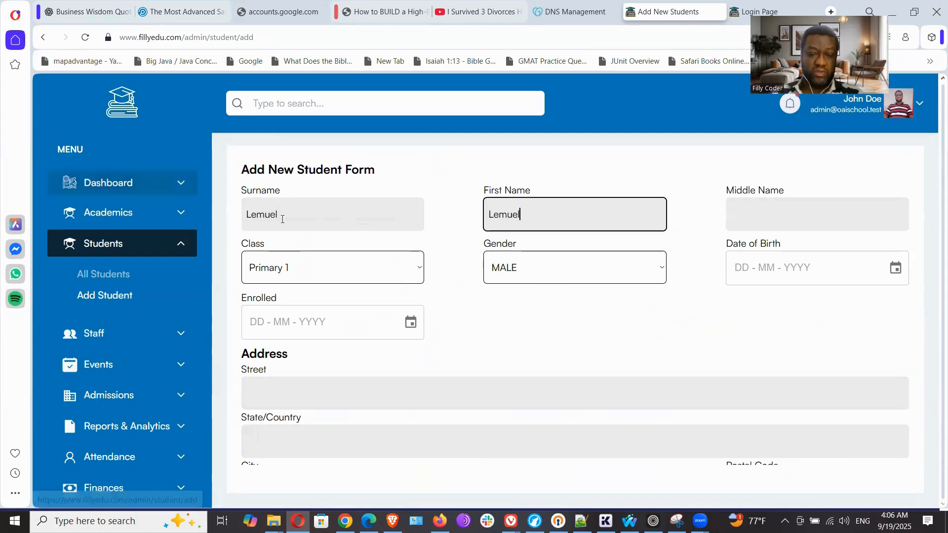
key(shift+Tab)
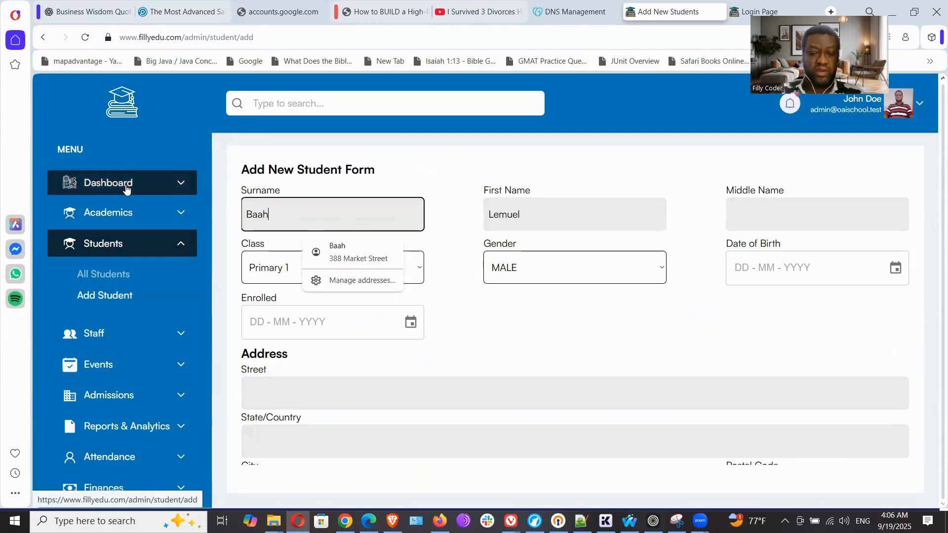
click(767, 218)
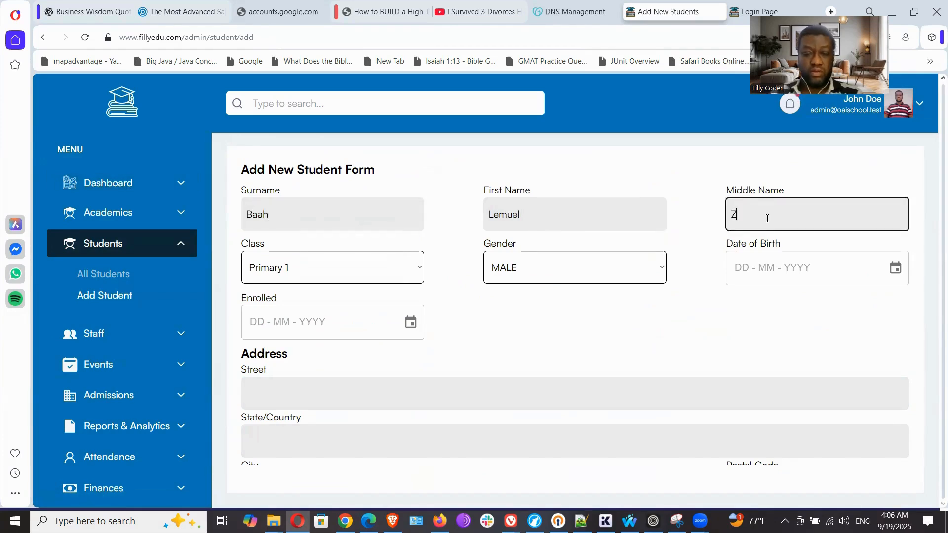
click(445, 296)
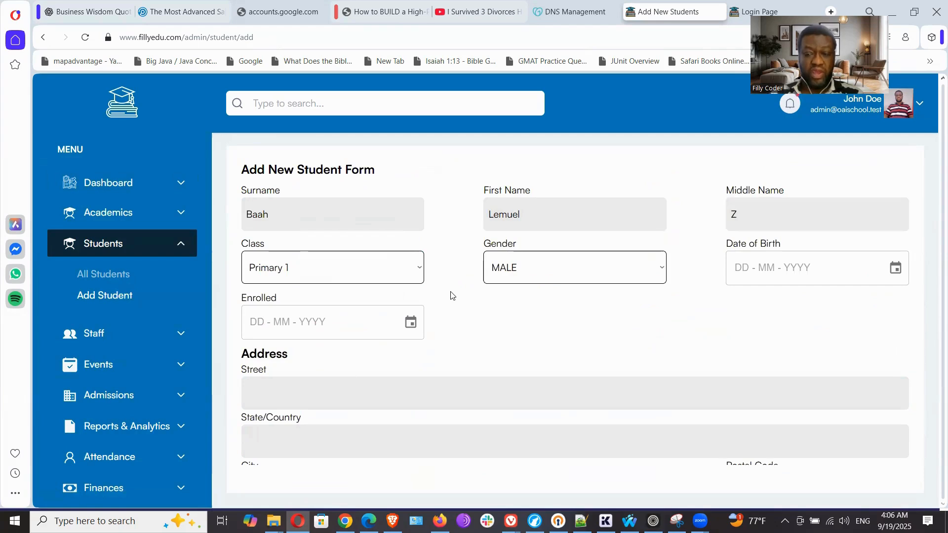
Assign the new student to the 10th Grade class and enter the student's date of birth
click(420, 272)
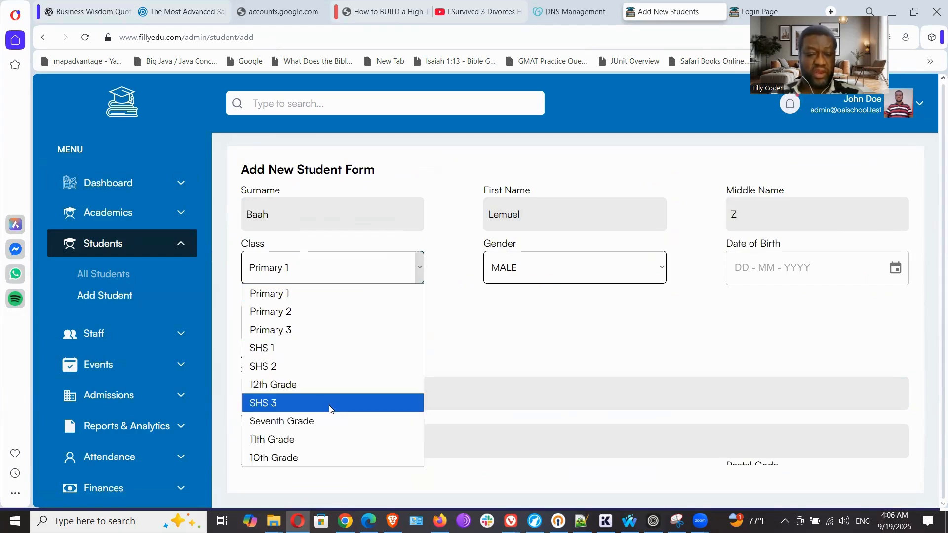
click(280, 460)
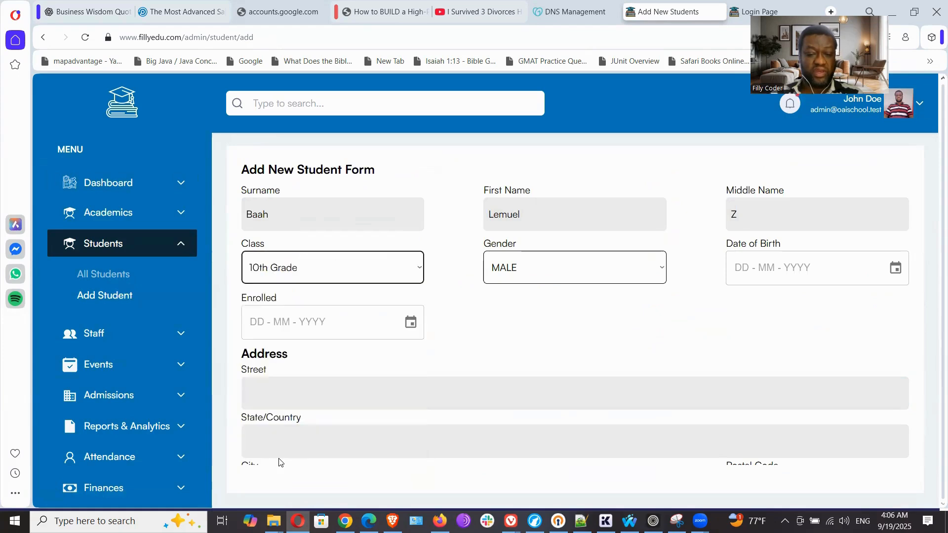
click(736, 269)
text(01 - MM - YYYY)
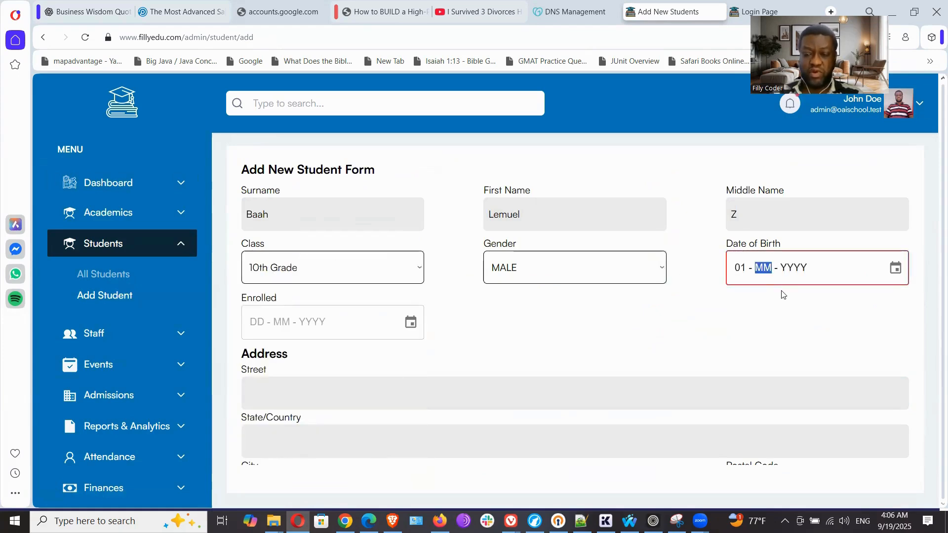
text(01)
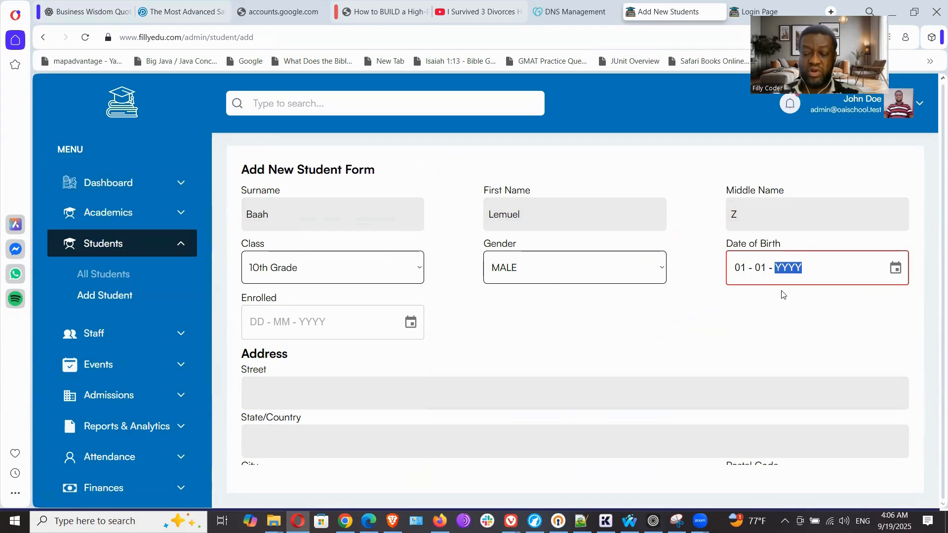
text(2000)
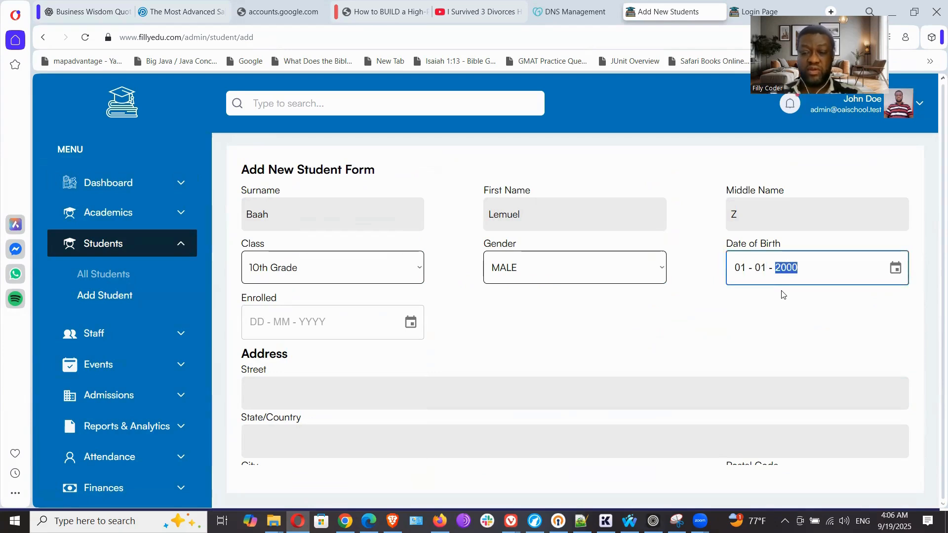
click(654, 353)
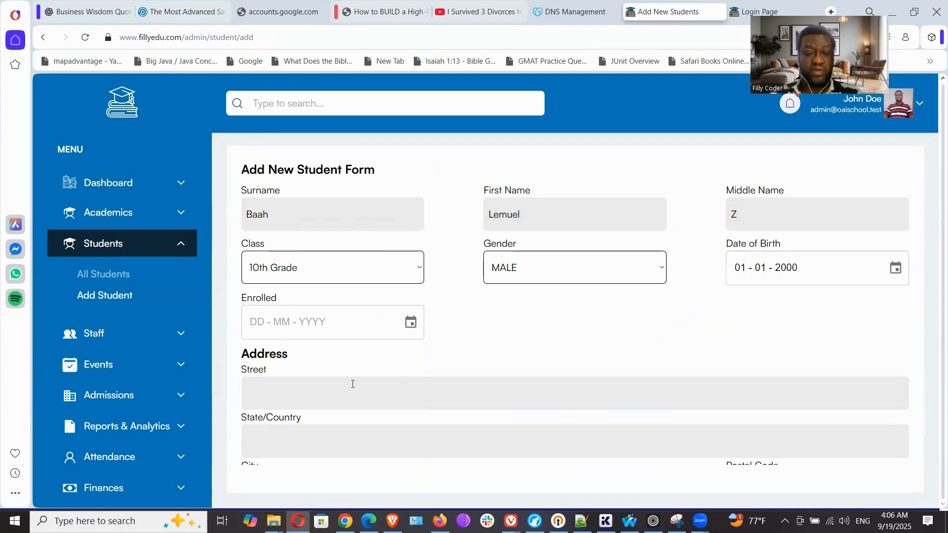
Set the new student's enrolled date to 01-01-2025
click(261, 329)
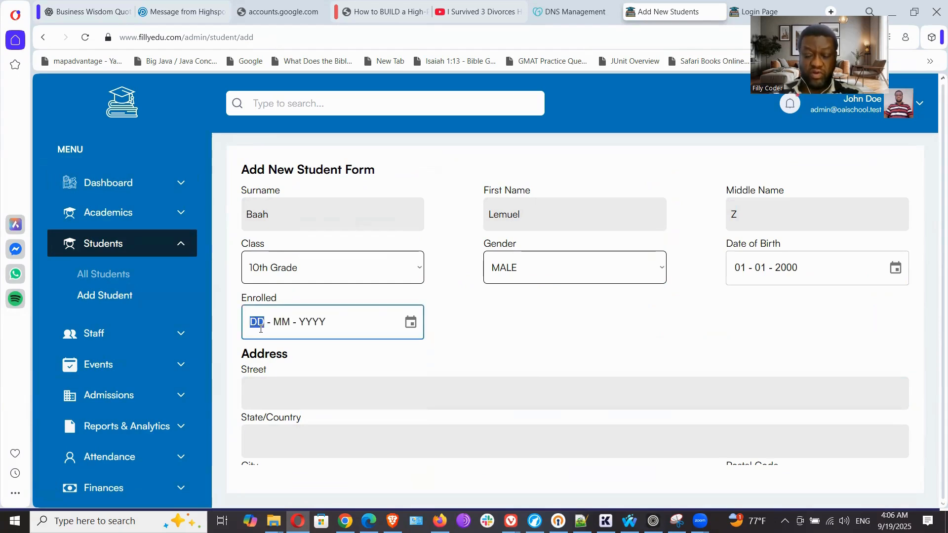
text(01 - 01 - )
text(2025)
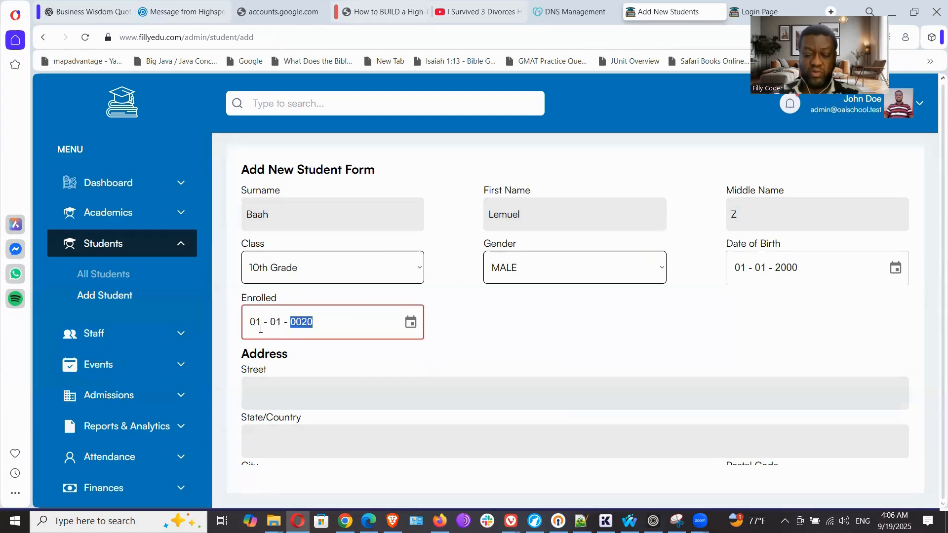
Fill in the student's address from the saved autofill suggestion and proceed to the student contact form
click(442, 401)
click(386, 427)
scroll(375, 371, down, 2)
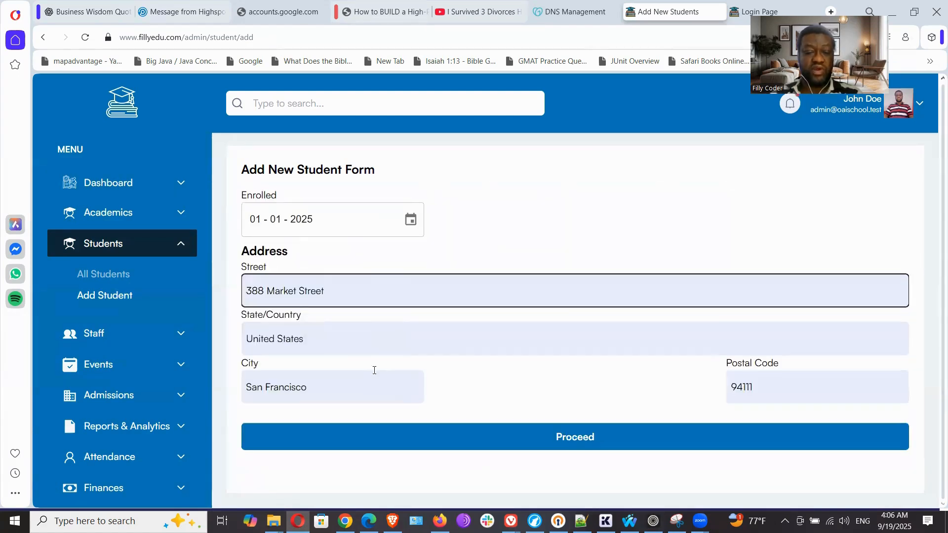
click(576, 436)
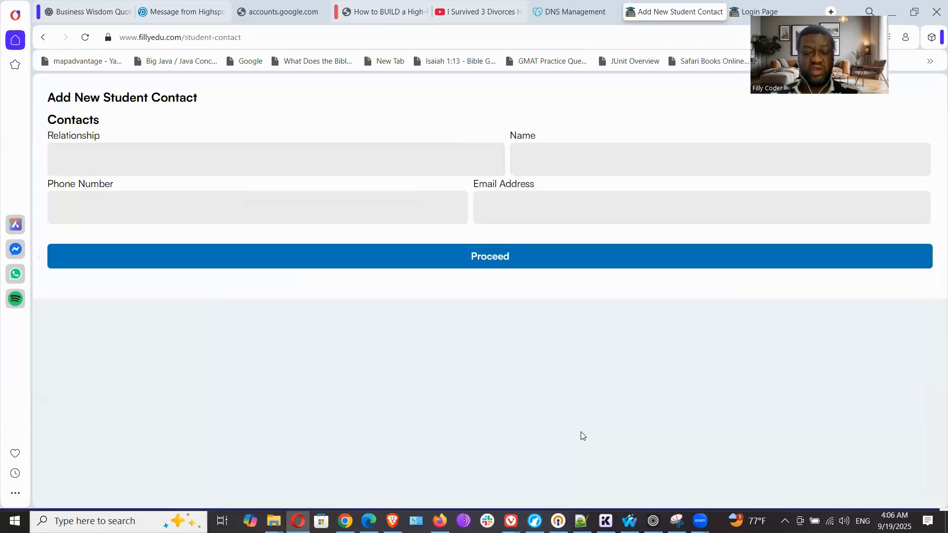
Set the contact's relationship to Father and enter the contact's full name
click(234, 163)
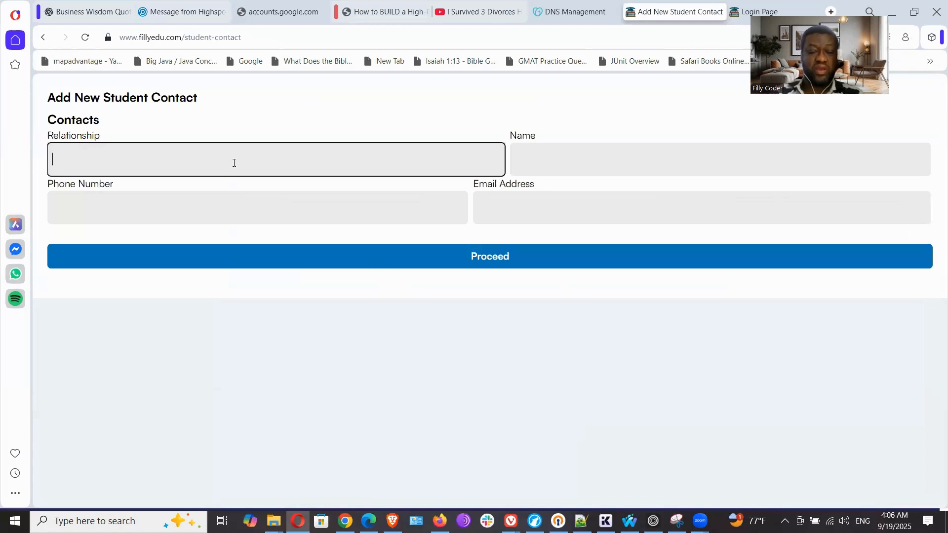
text(Father)
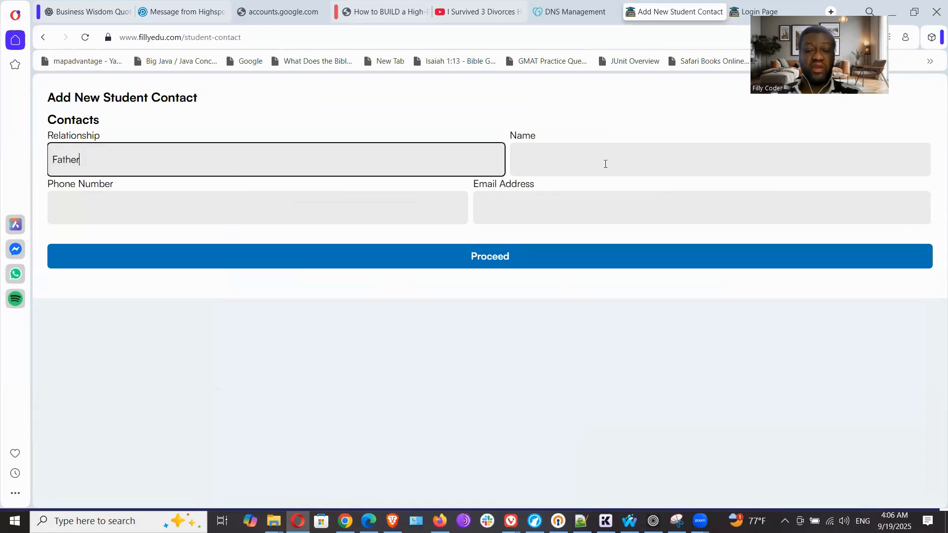
click(605, 164)
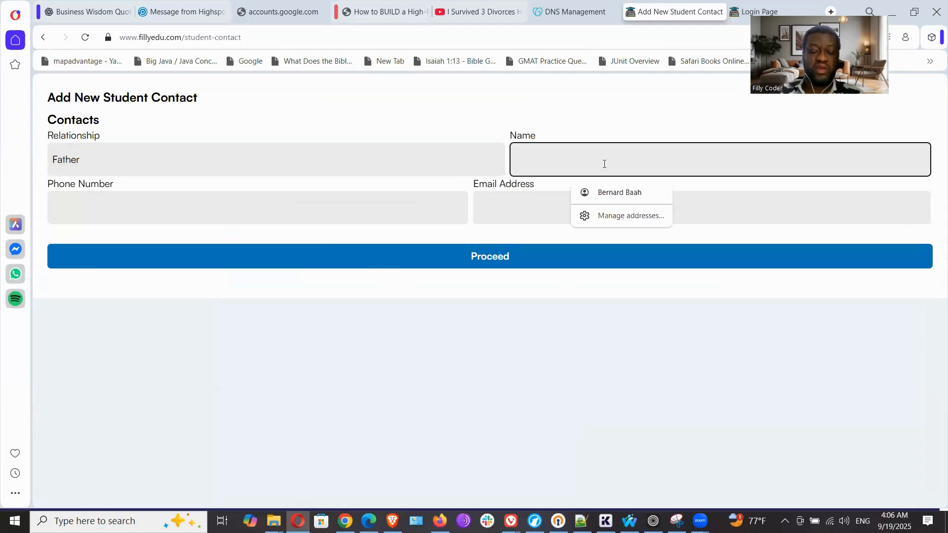
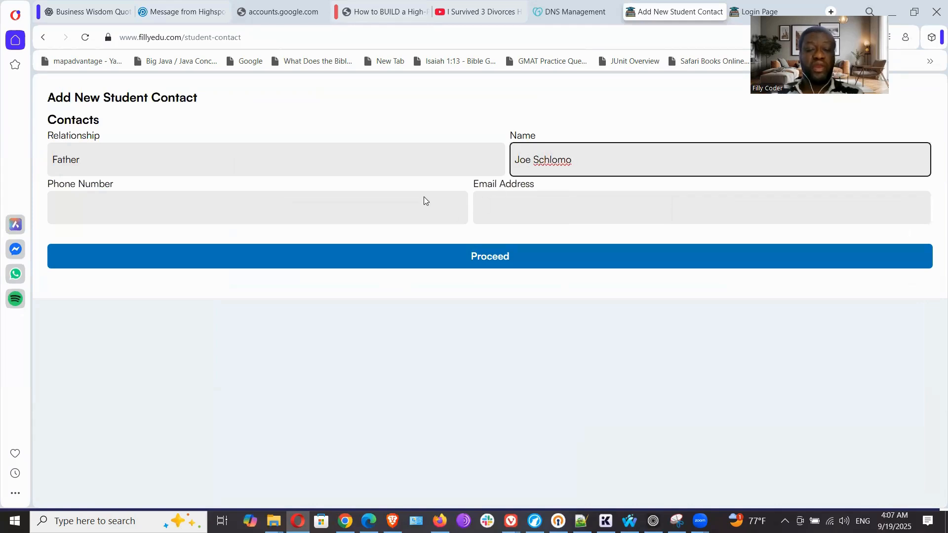
Enter the contact's phone number and e-mail address, and submit the contact form
click(424, 200)
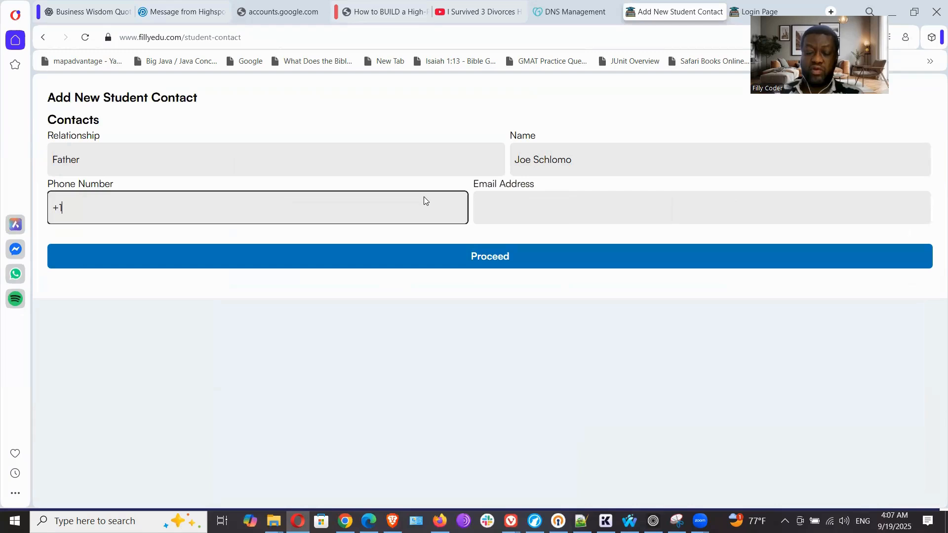
text(+1 55)
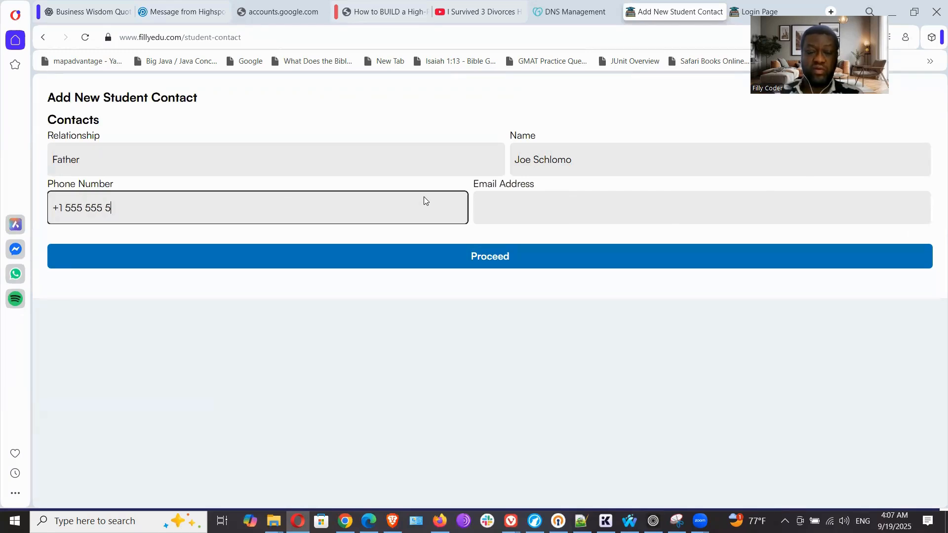
text(555)
click(613, 207)
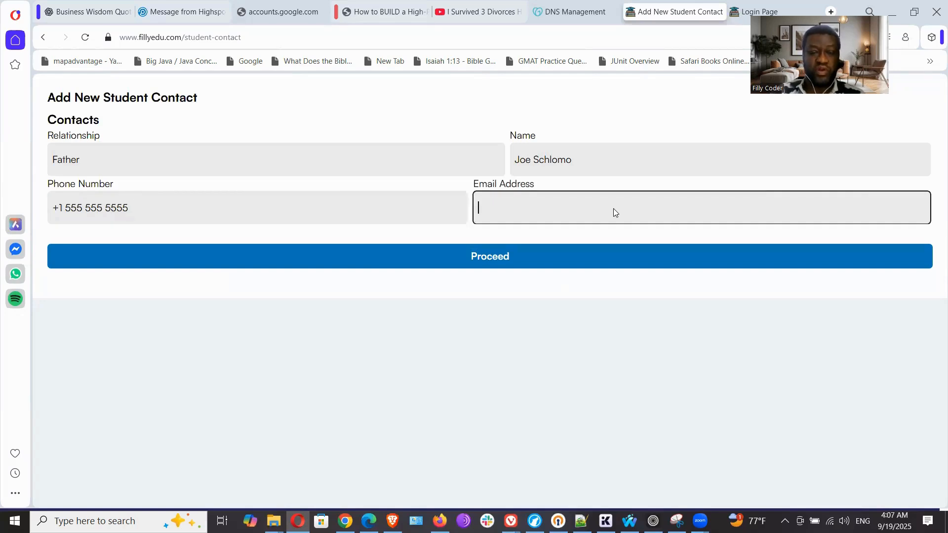
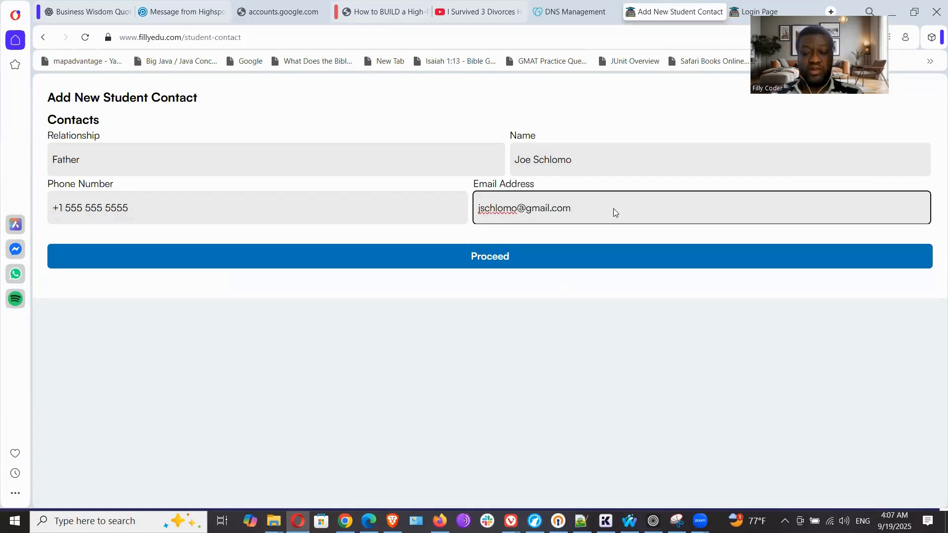
click(491, 262)
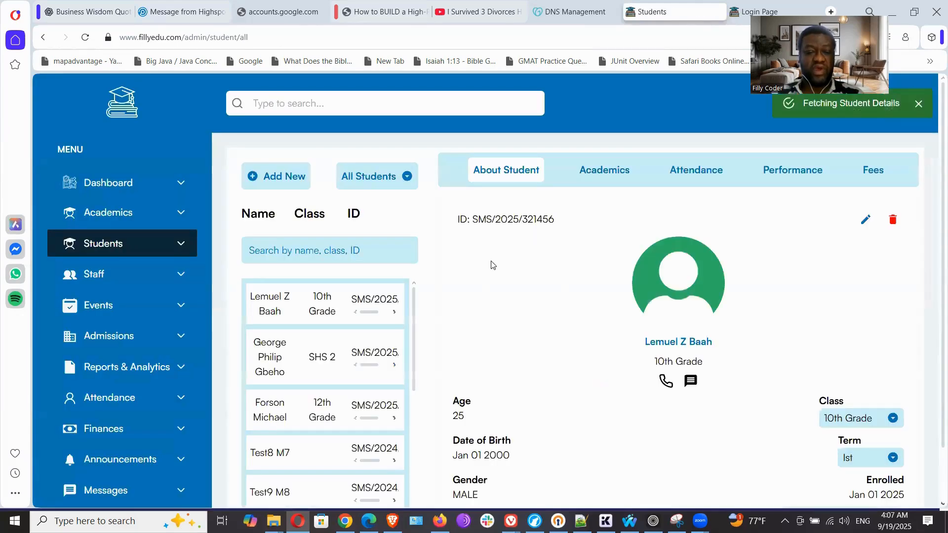
Open the newly added student's record and review its personal, address and contact details
click(260, 310)
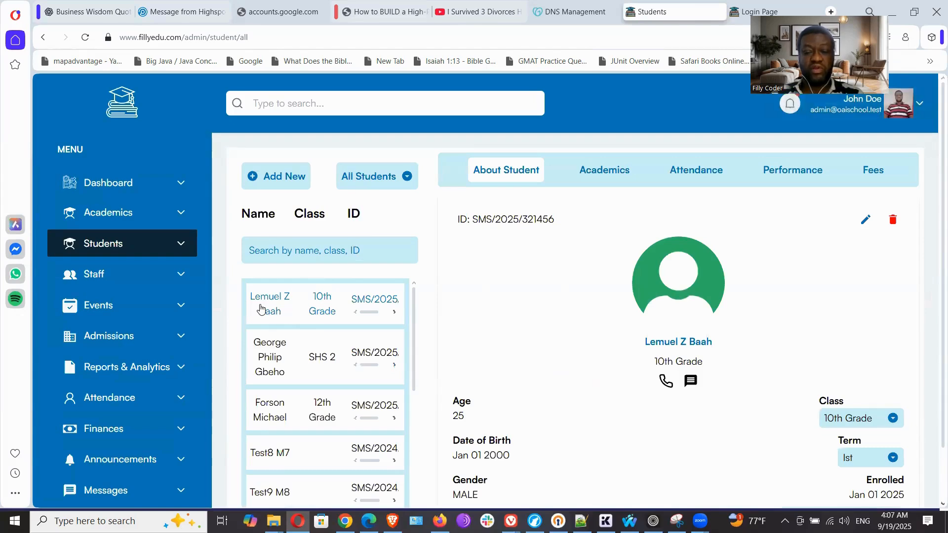
scroll(740, 334, down, 5)
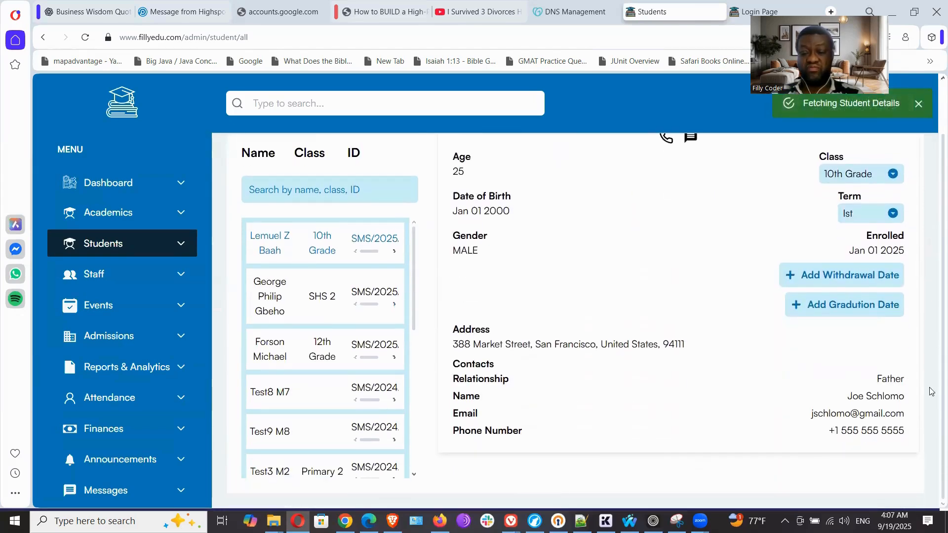
scroll(884, 217, up, 4)
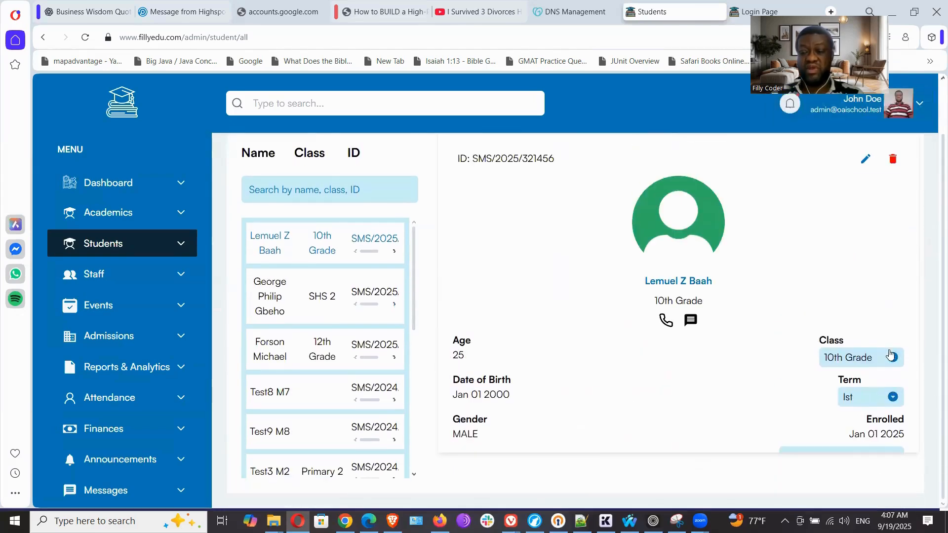
Open the new student's information for editing, discard the edit, and reopen the list of all students
click(863, 160)
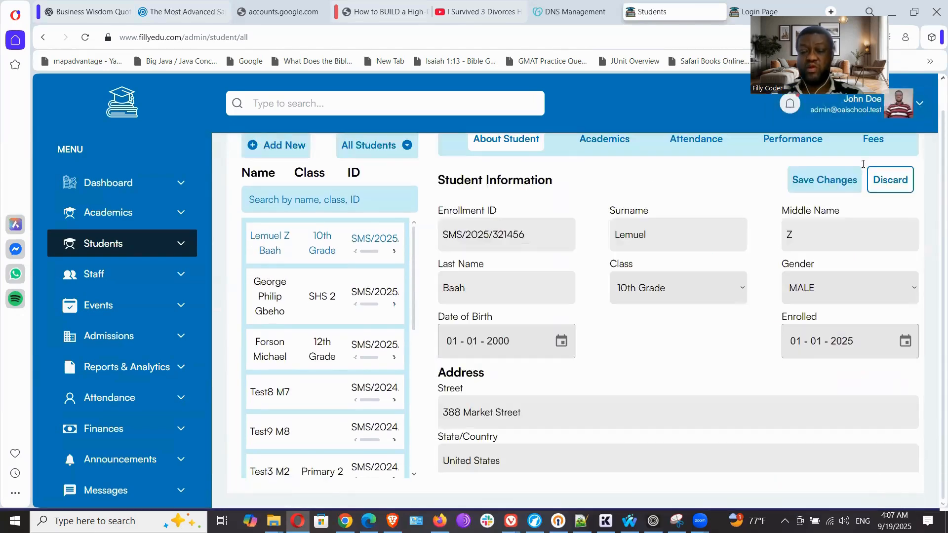
click(888, 184)
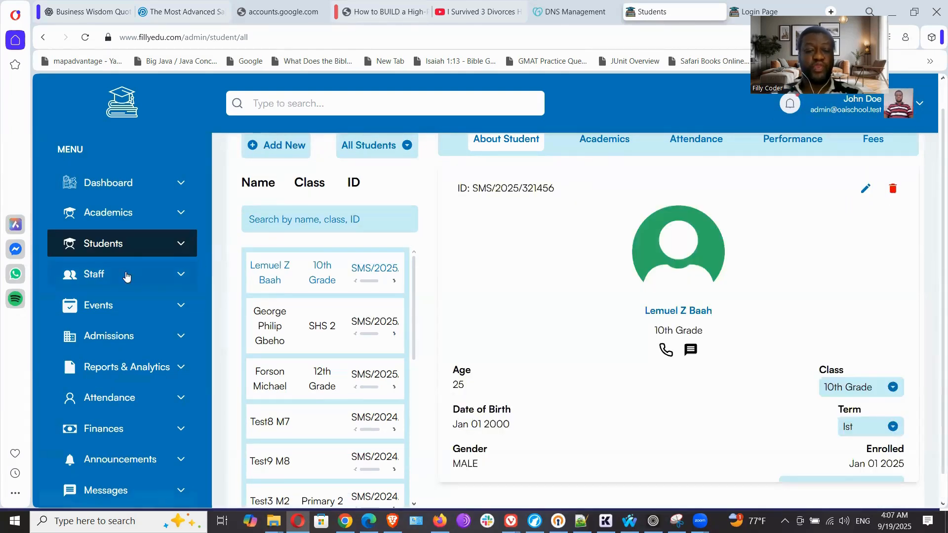
click(105, 245)
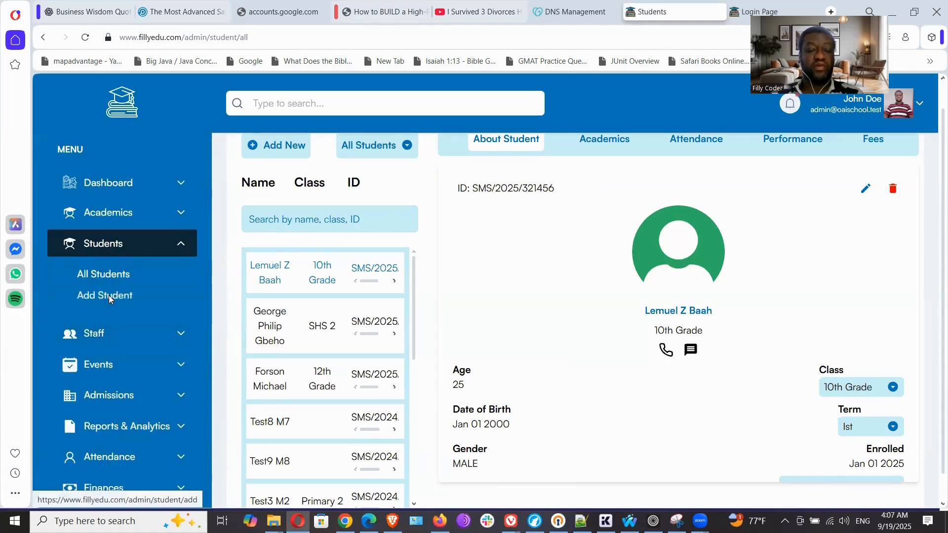
click(110, 296)
click(111, 279)
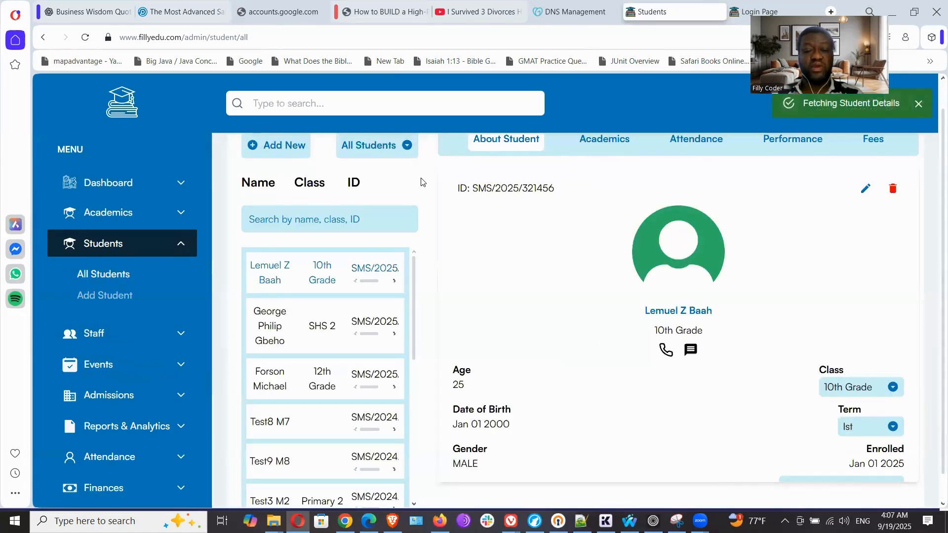
Review the new student's academics, attendance, performance and fees records
click(600, 143)
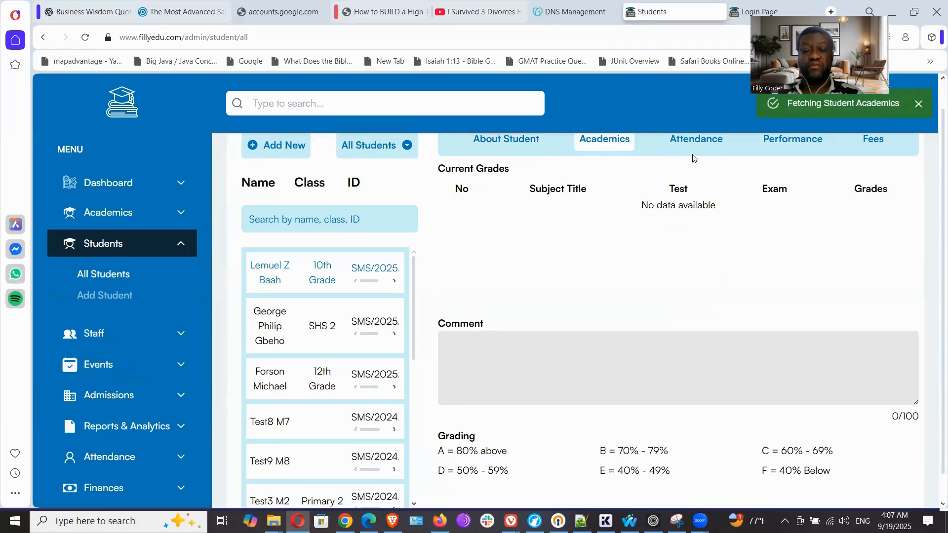
scroll(698, 292, down, 1)
scroll(698, 292, up, 1)
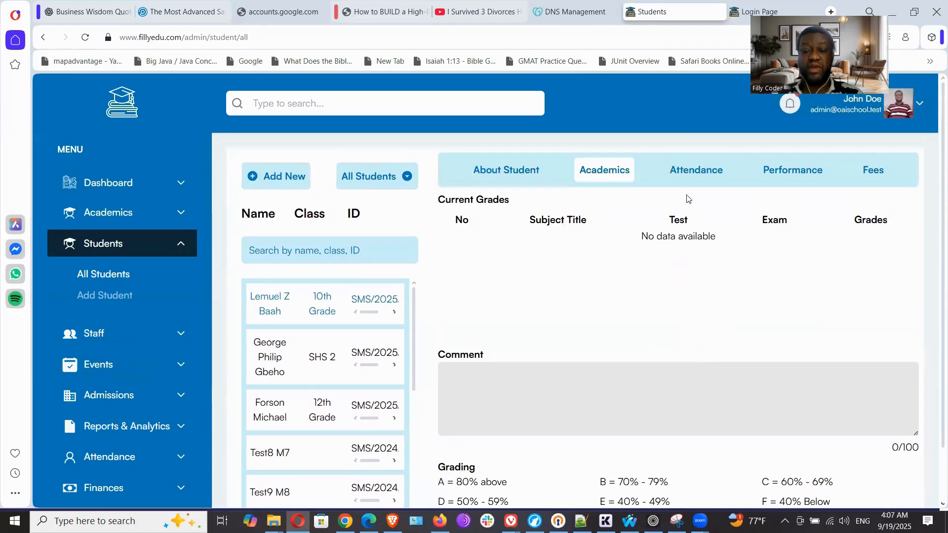
click(679, 170)
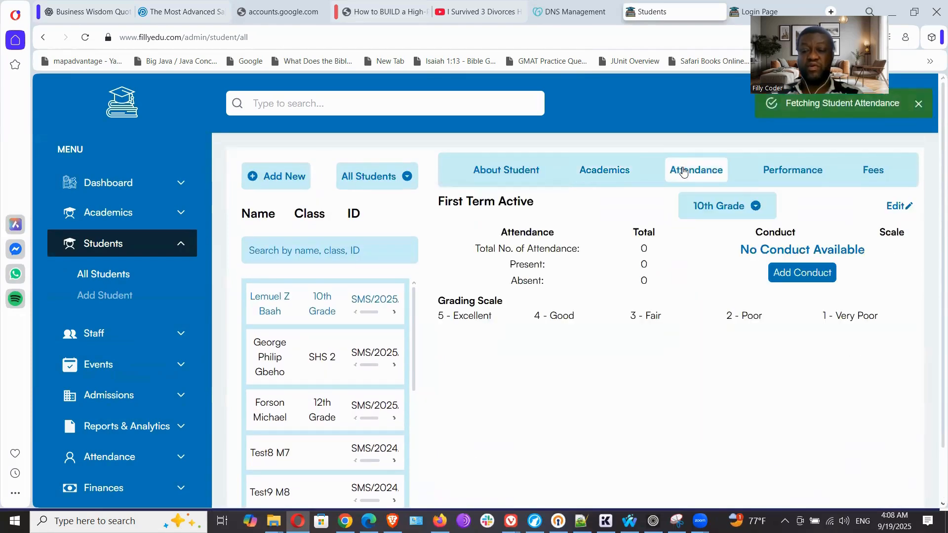
click(790, 179)
click(874, 176)
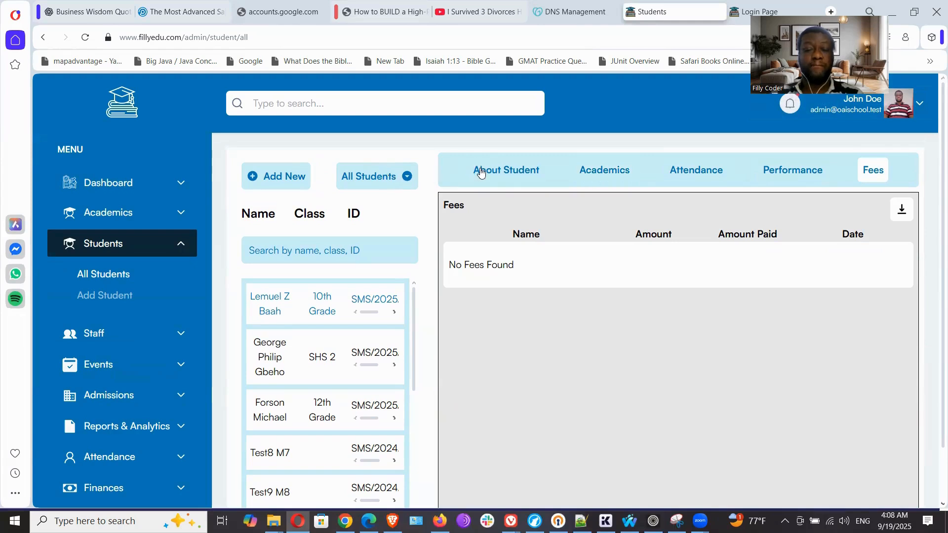
Open the list of all staff with the teachers' profiles
click(104, 339)
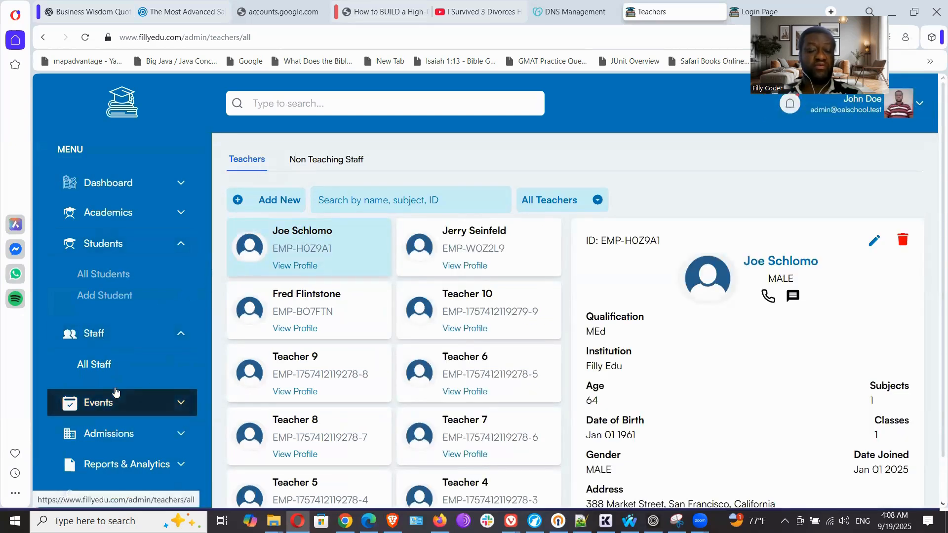
scroll(123, 330, down, 1)
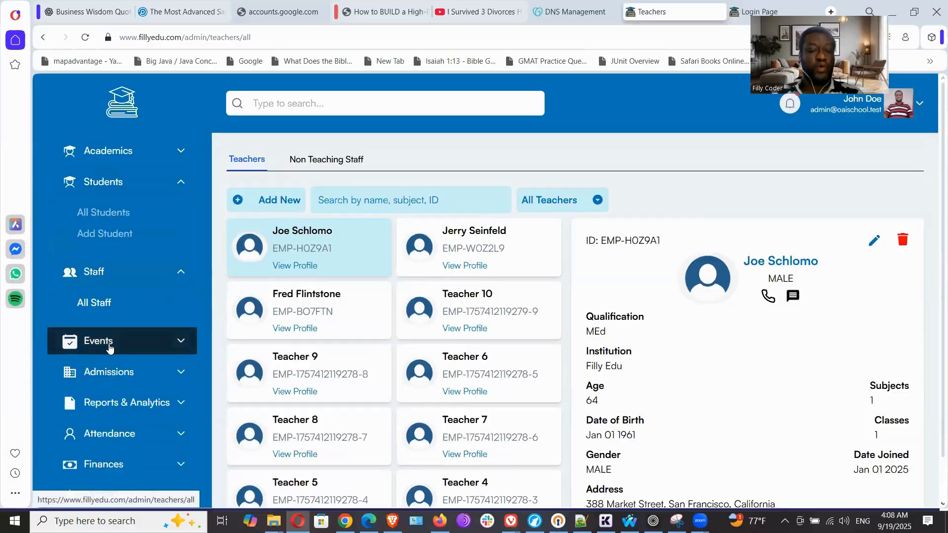